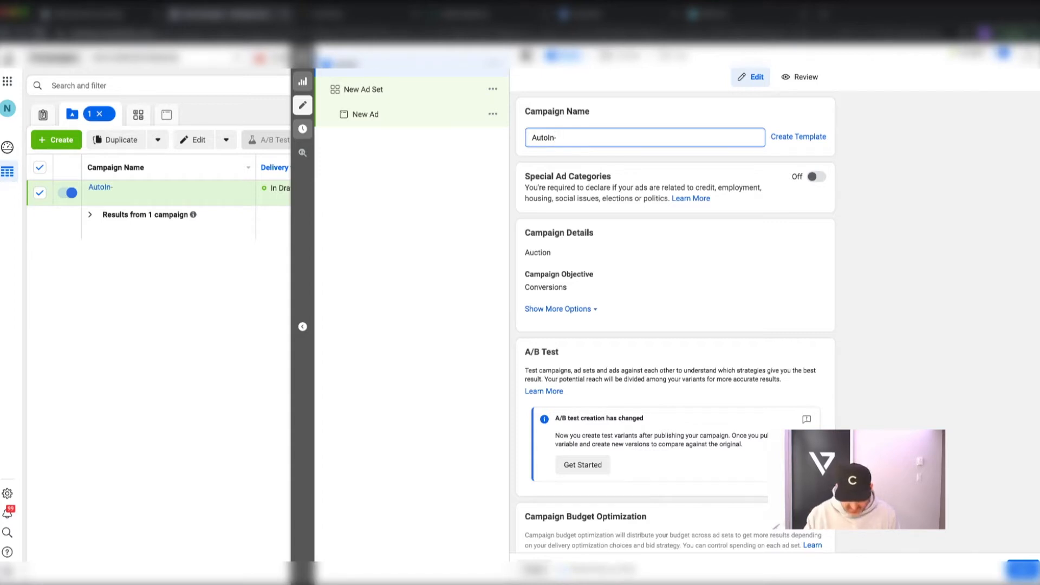
Step: Complete the campaign name as AutoIn-ASB and continue to the ad set settings
type("B")
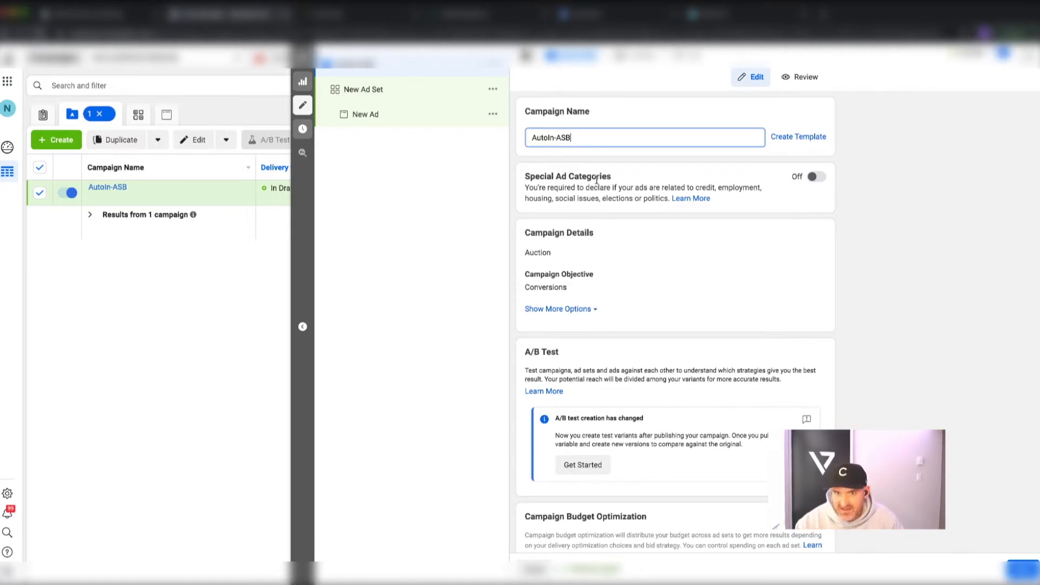
scroll(755, 311, "down", 1)
scroll(755, 311, "down", 2)
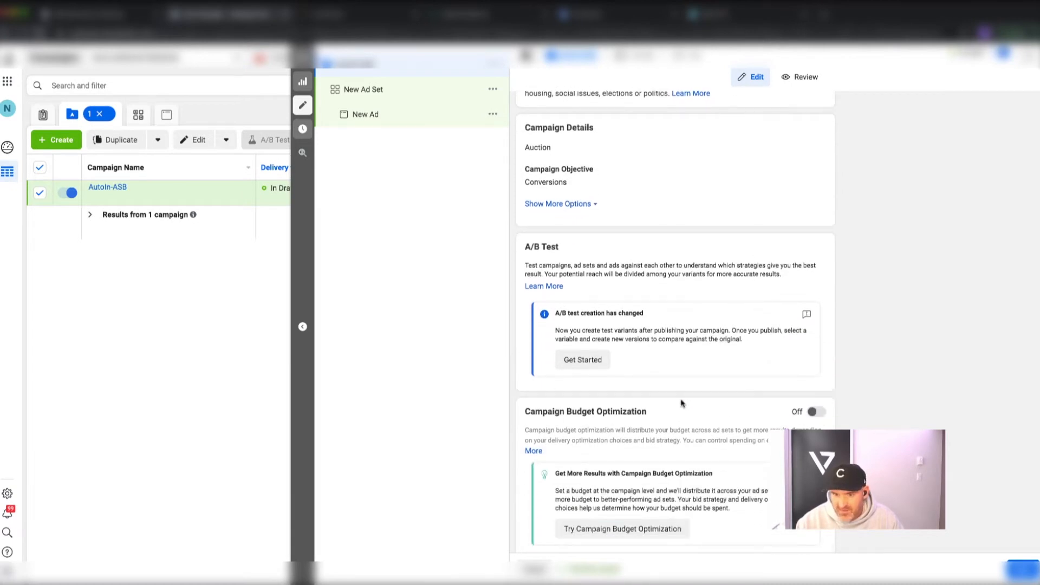
scroll(680, 402, "down", 1)
scroll(680, 402, "up", 3)
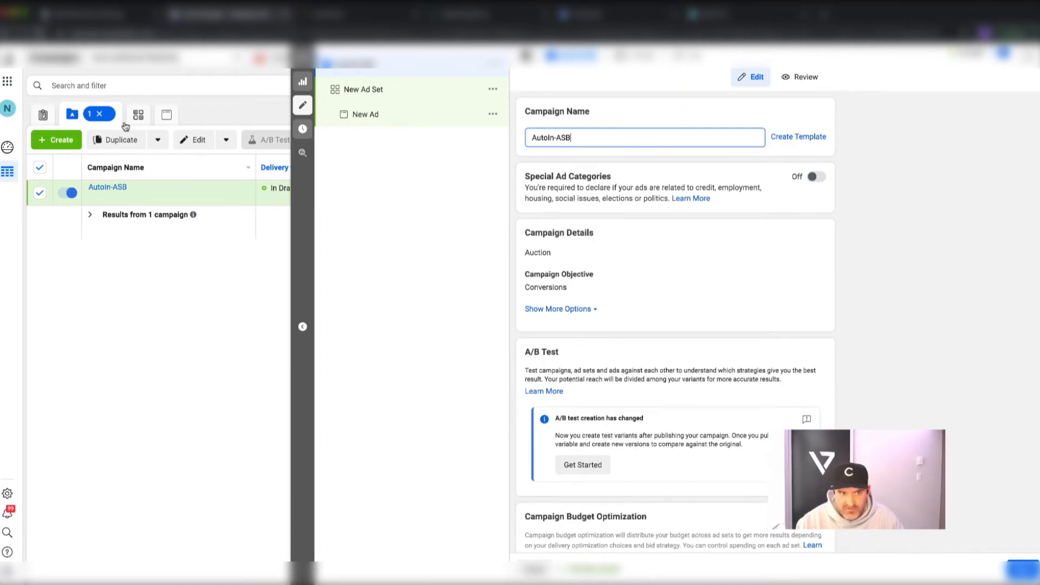
left_click(1022, 569)
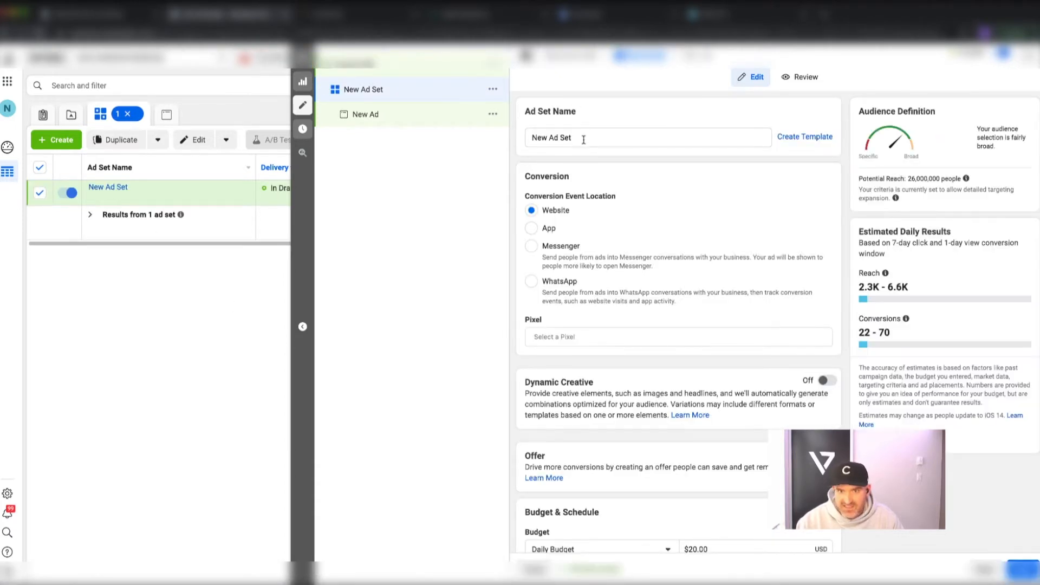
Step: Rename the ad set as 40+DY1
left_click_drag(584, 138, 500, 134)
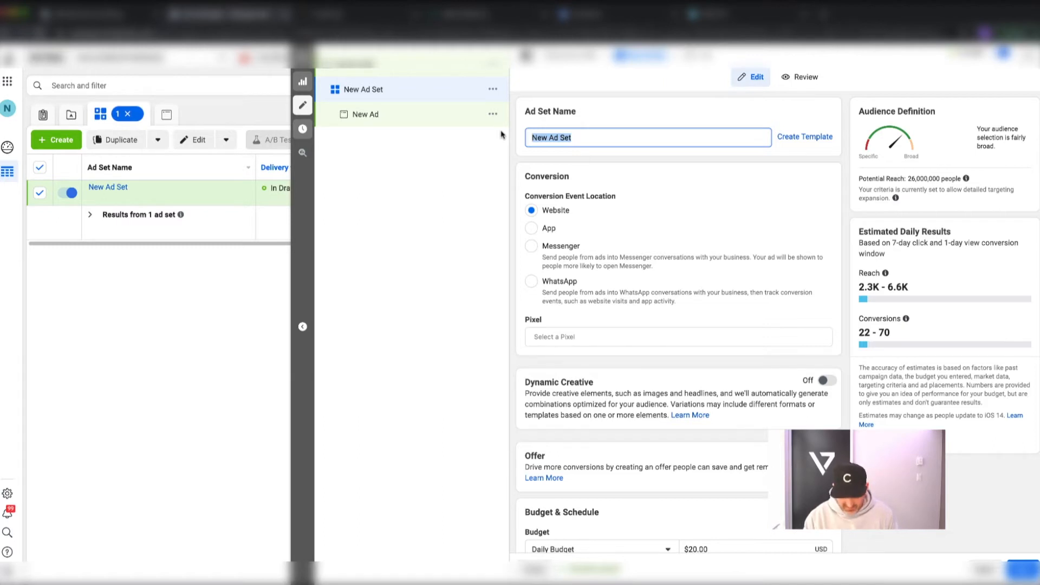
type("40")
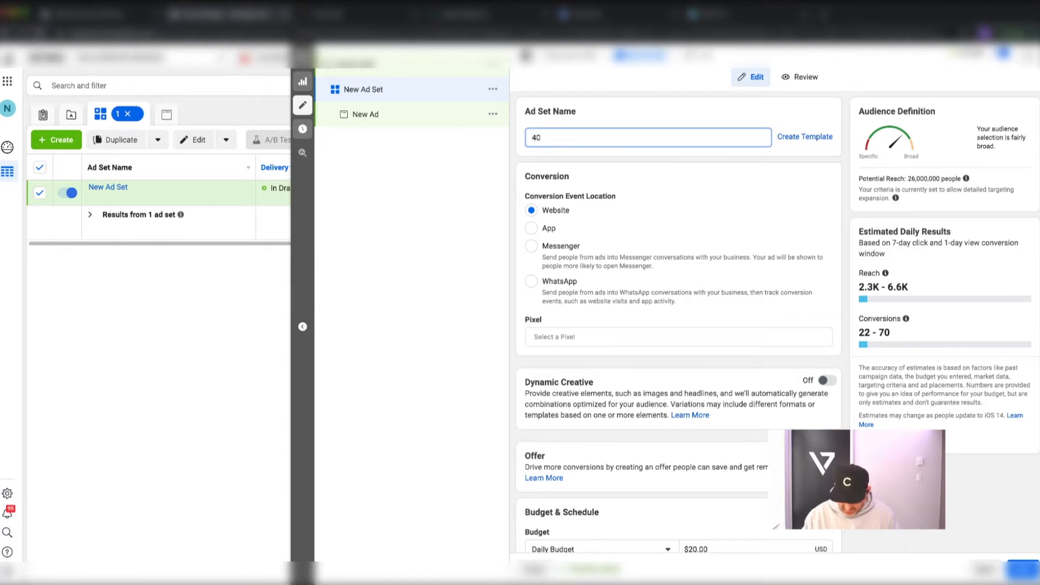
type("+")
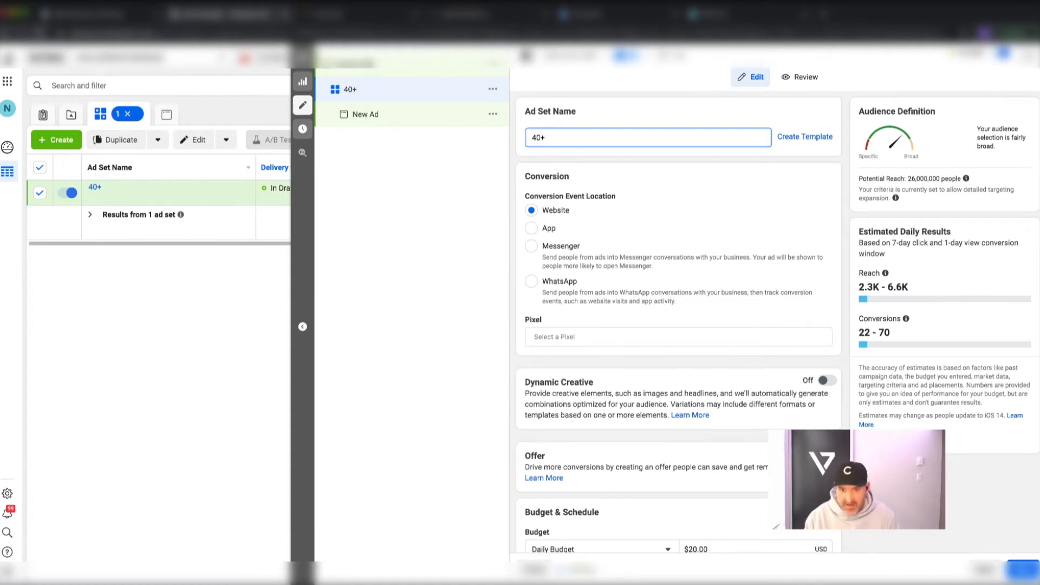
type("DY")
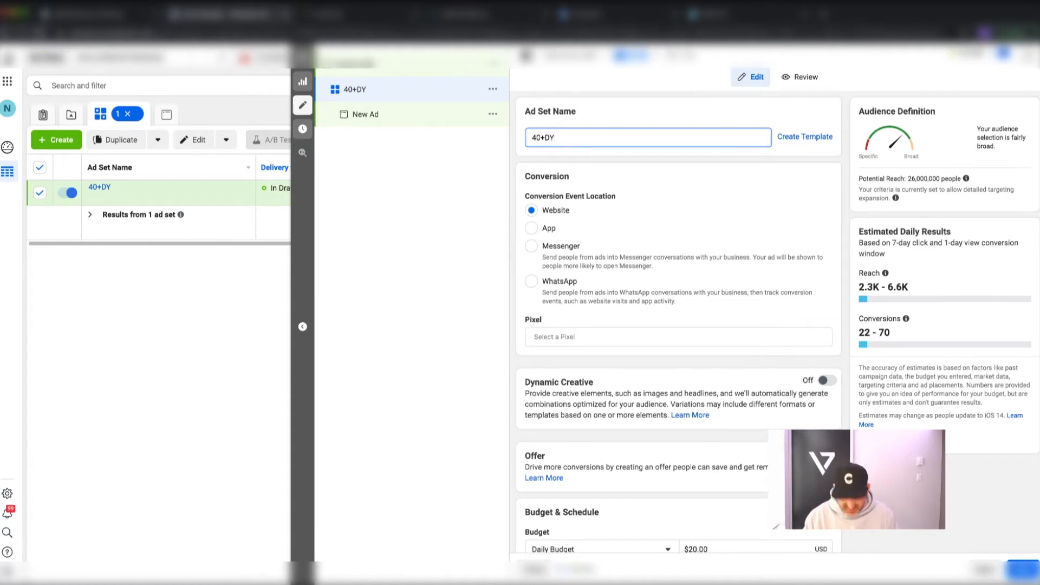
type("1")
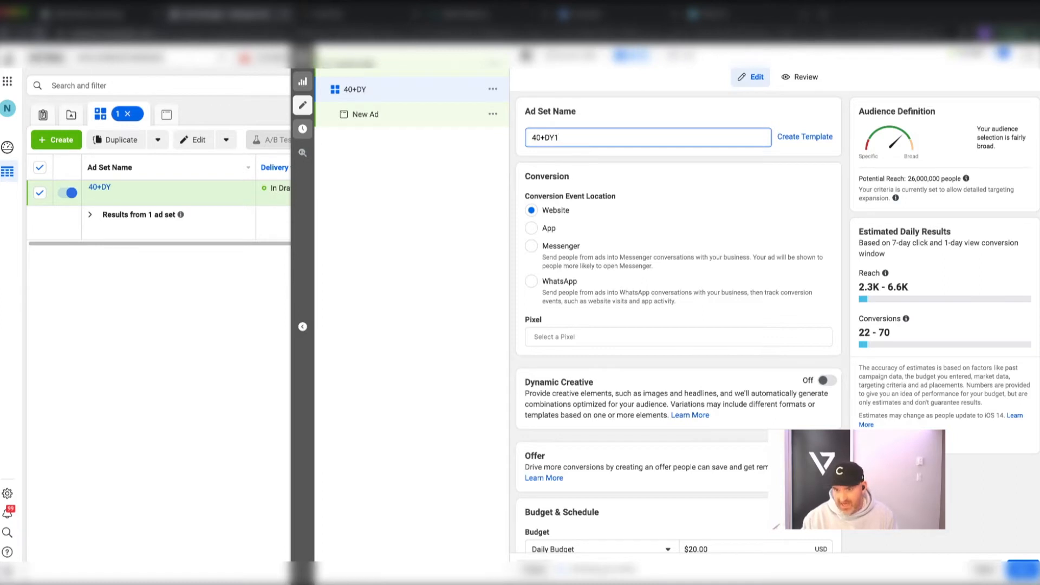
Step: Assign the Auto In pixel to the ad set and choose Lead as its conversion event
left_click(623, 336)
scroll(628, 376, "down", 5)
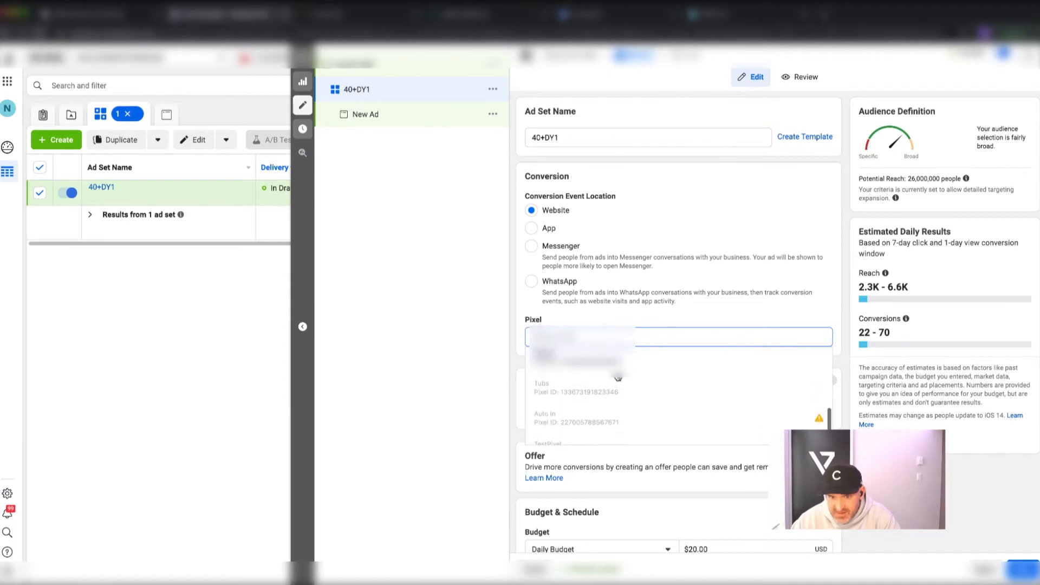
left_click(594, 404)
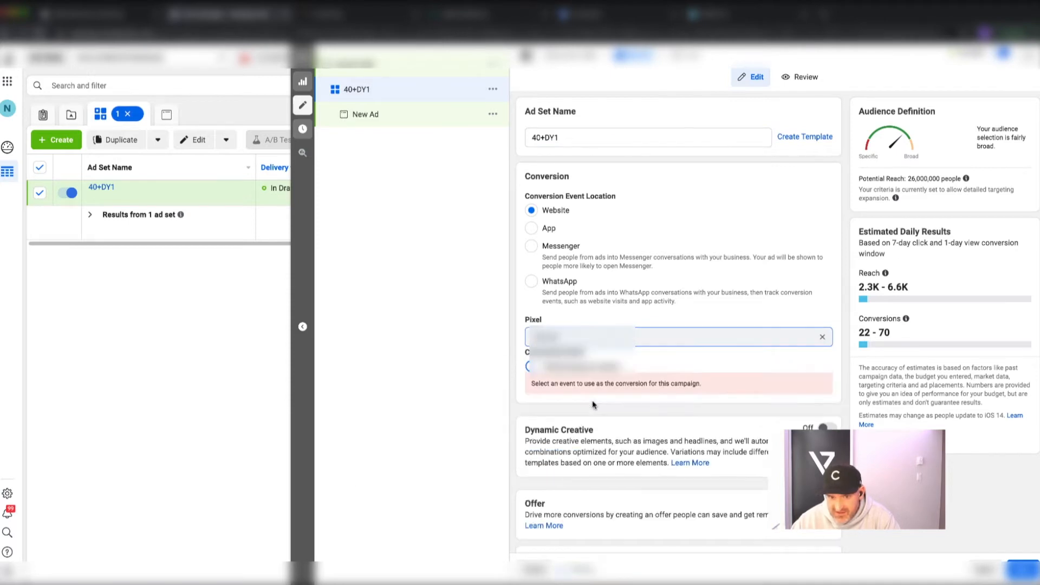
left_click(575, 368)
scroll(590, 442, "down", 3)
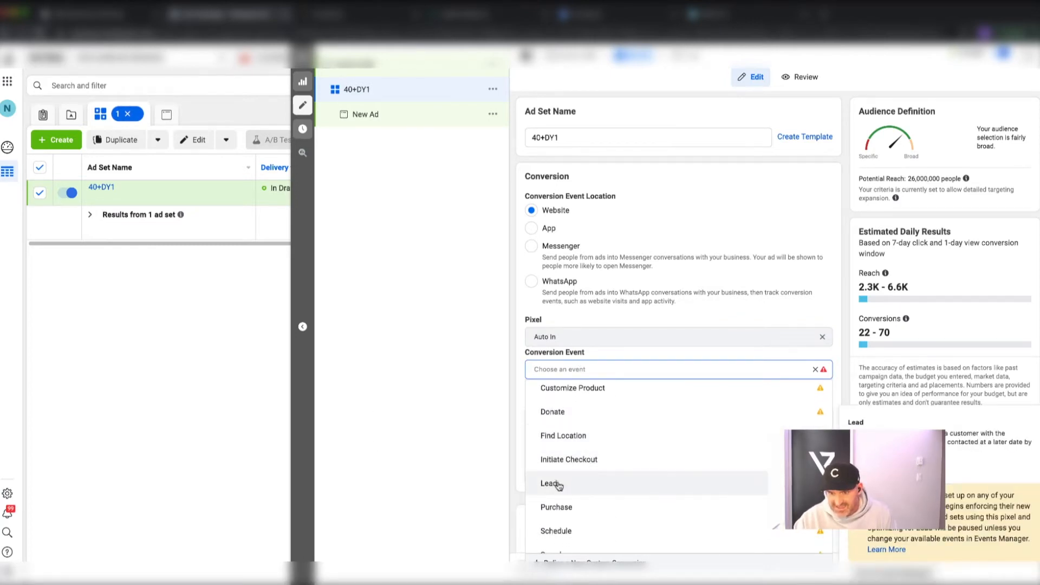
left_click(558, 484)
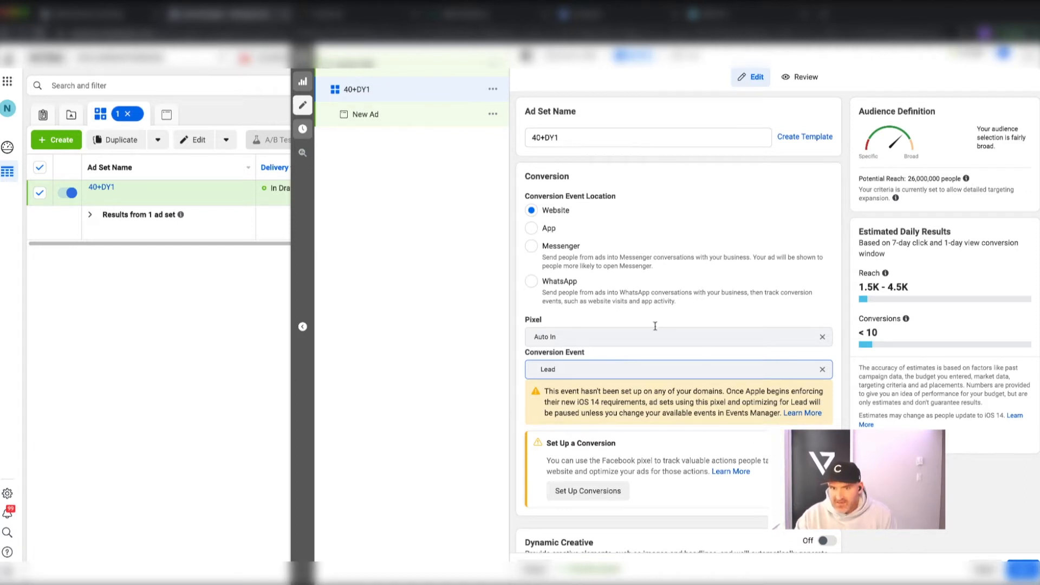
Step: Turn on Dynamic Creative for the ad set and accept its explanation dialog
scroll(655, 325, "down", 1)
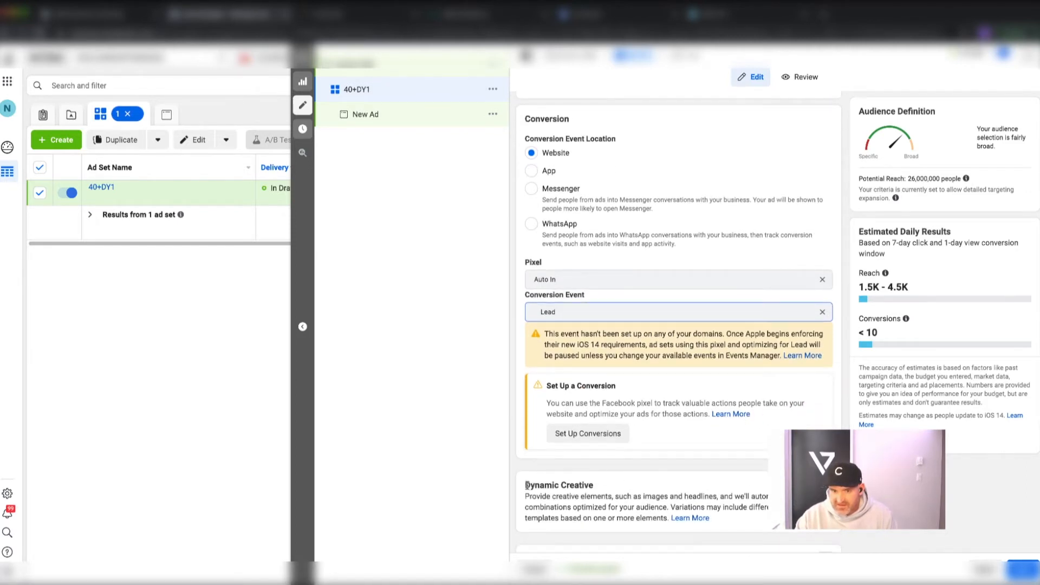
left_click_drag(525, 484, 614, 497)
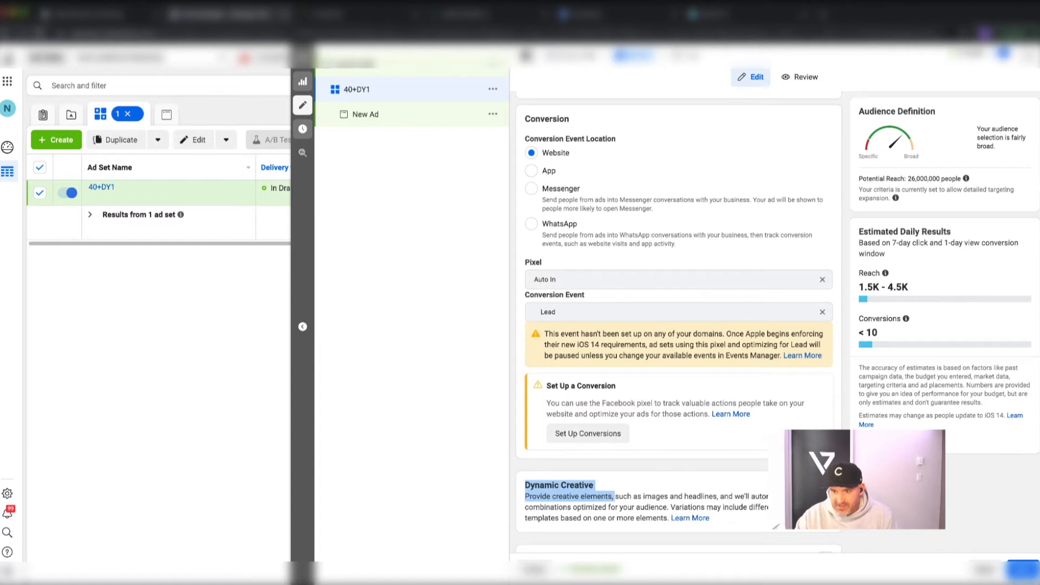
left_click(824, 485)
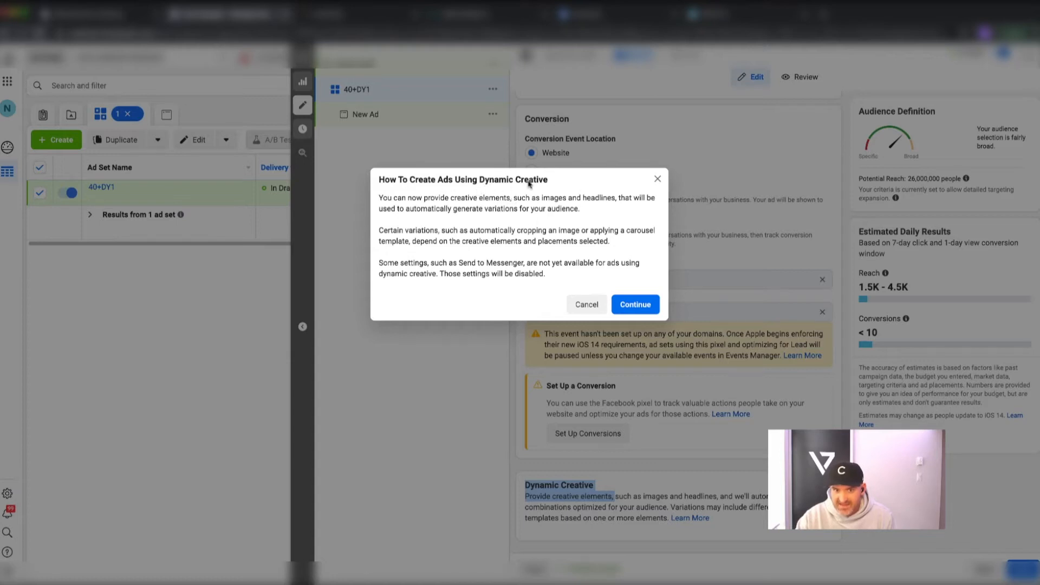
left_click(634, 305)
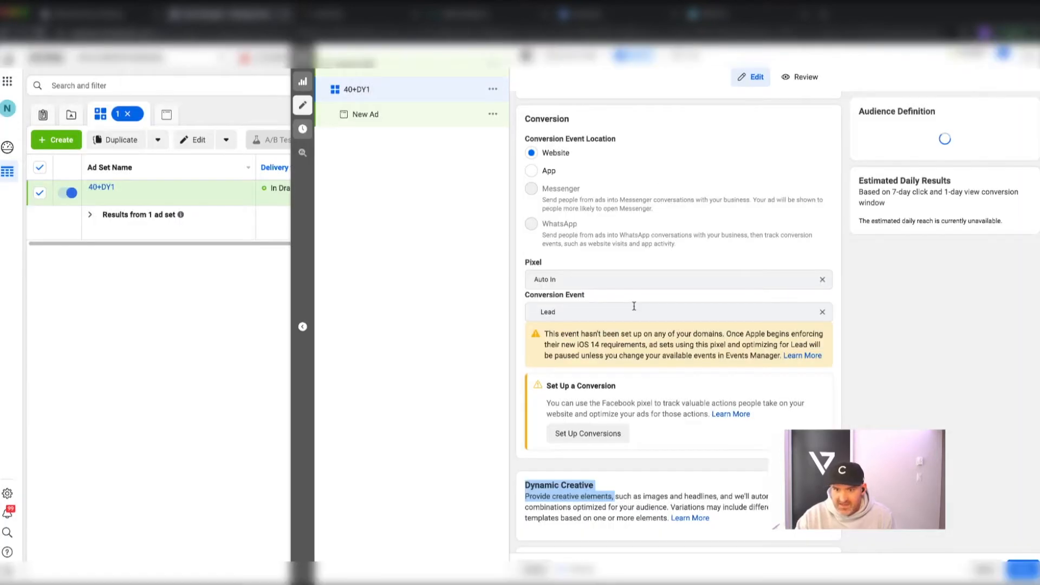
Step: Set the ad set's daily budget to $100.00
scroll(637, 317, "down", 5)
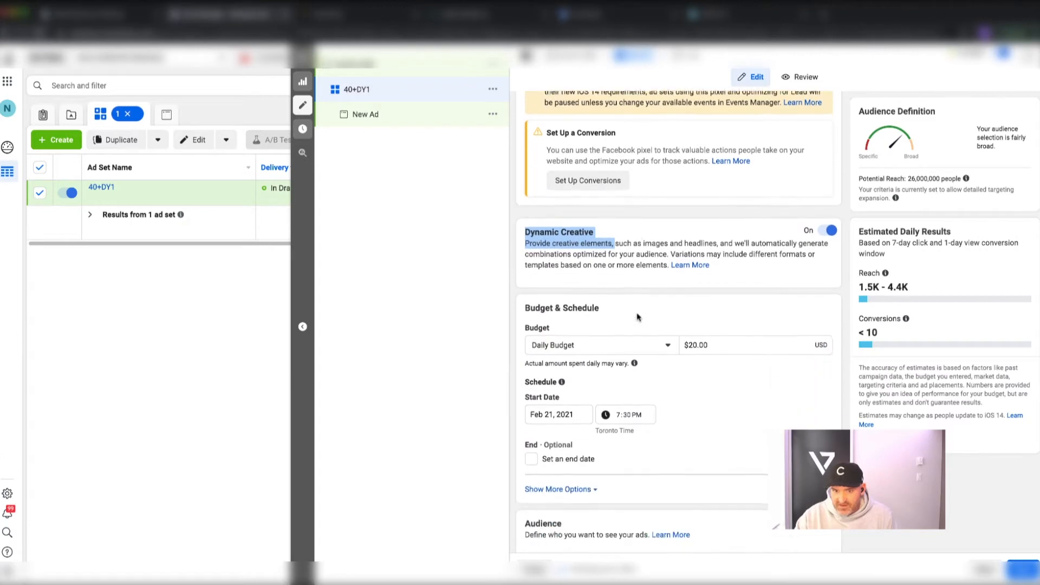
left_click(690, 317)
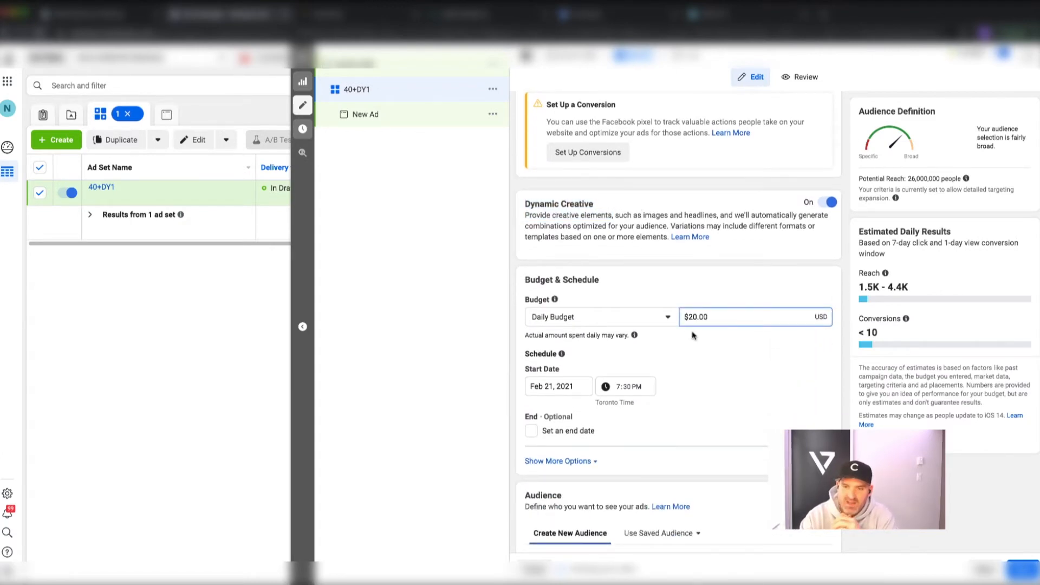
key("BackSpace")
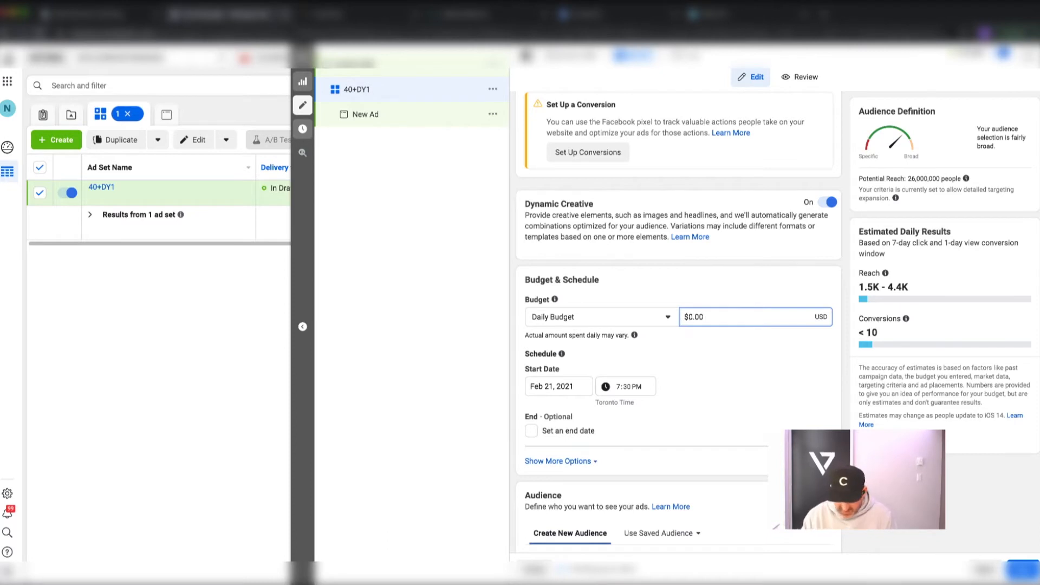
type("10")
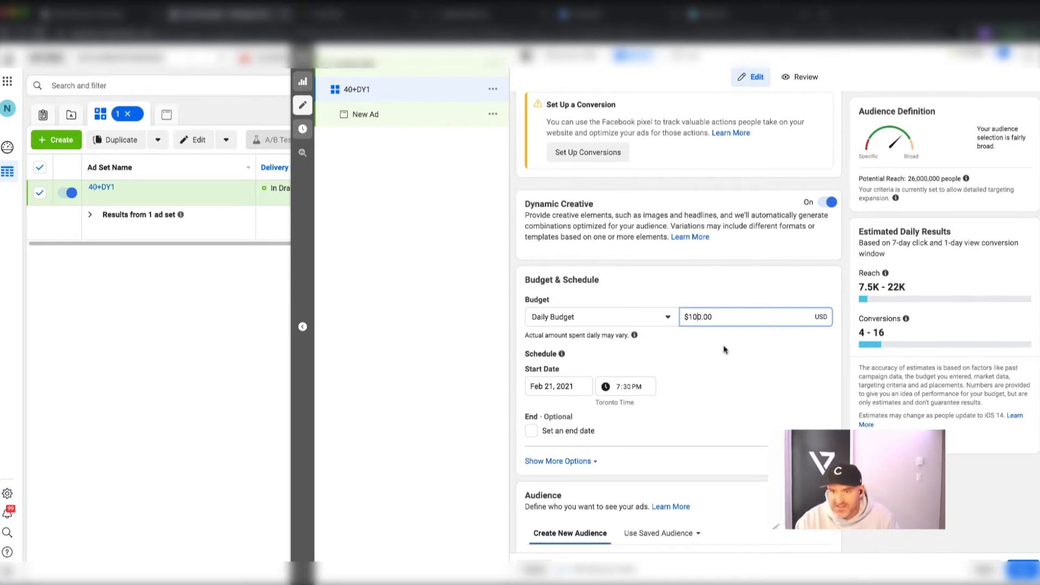
Step: Schedule the ad set to start on Feb 22, 2021 at 7:00 PM
left_click(575, 386)
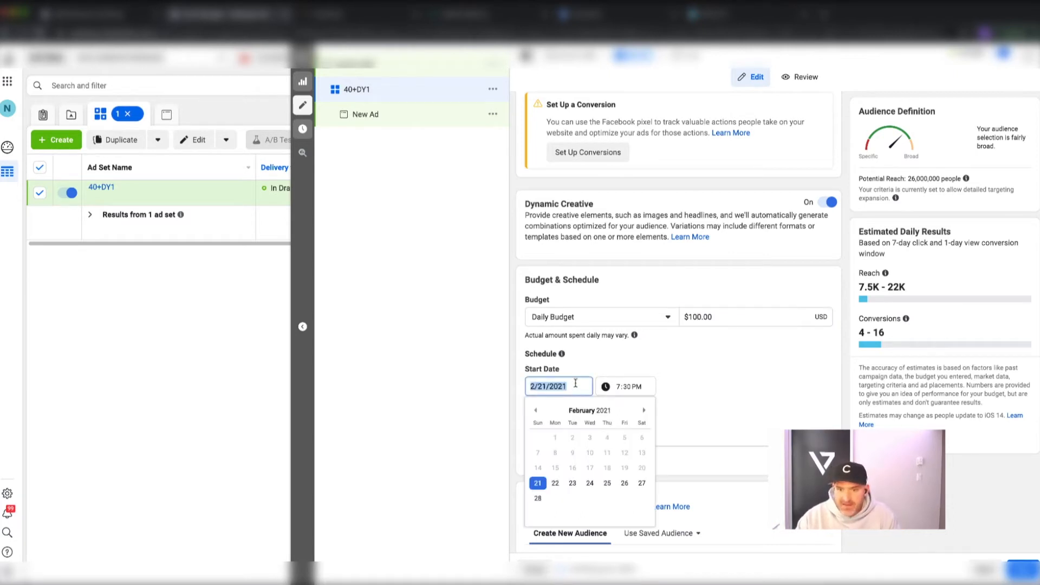
left_click(809, 396)
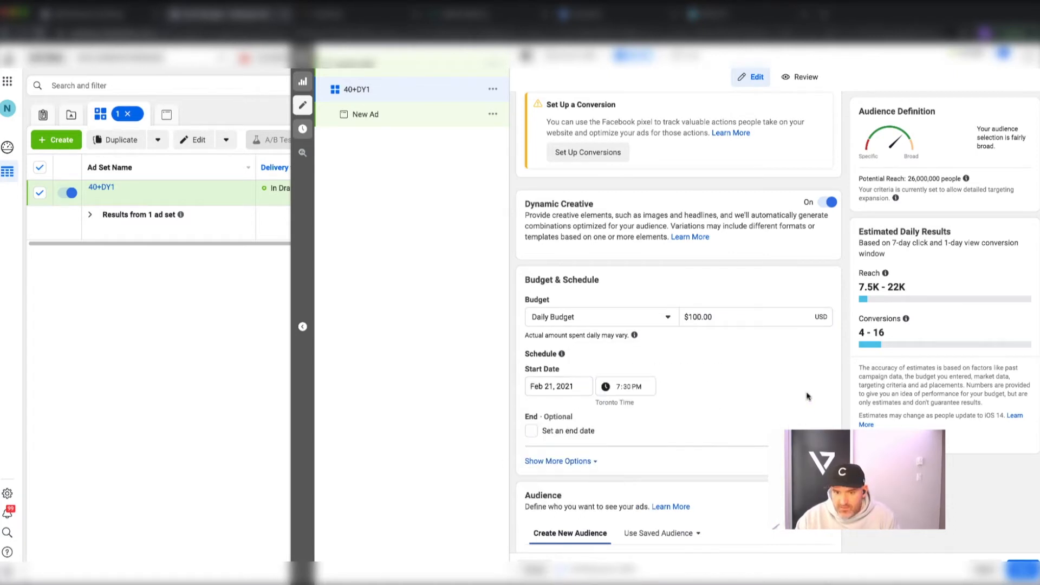
left_click(568, 386)
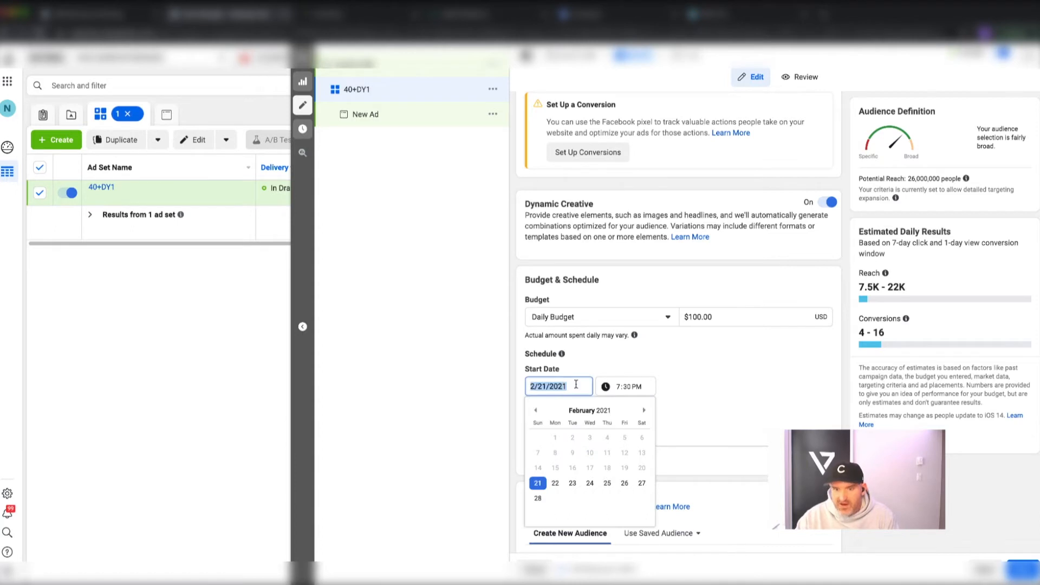
left_click(555, 484)
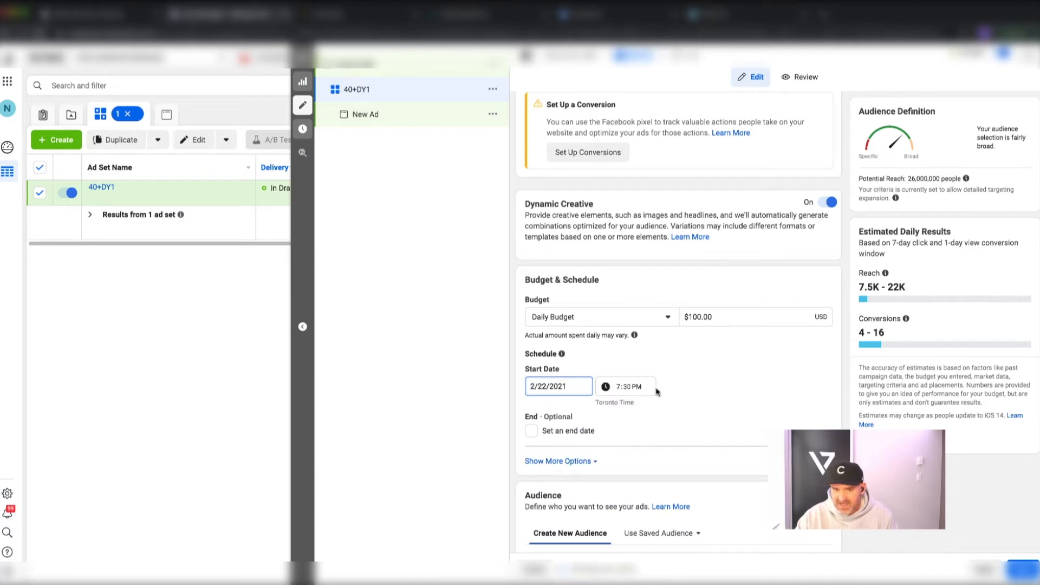
left_click(635, 388)
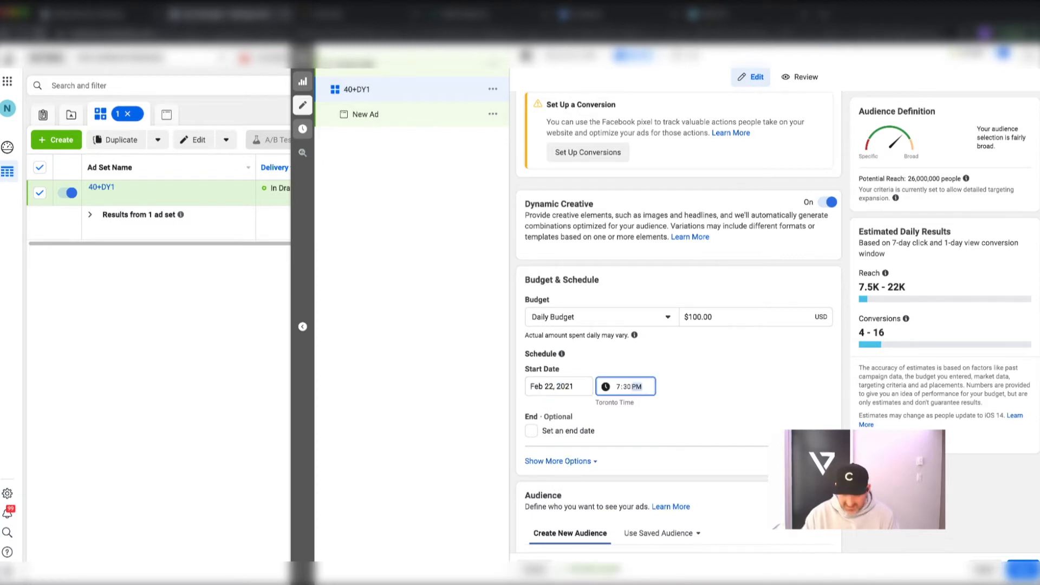
left_click(627, 388)
type("00")
left_click(687, 394)
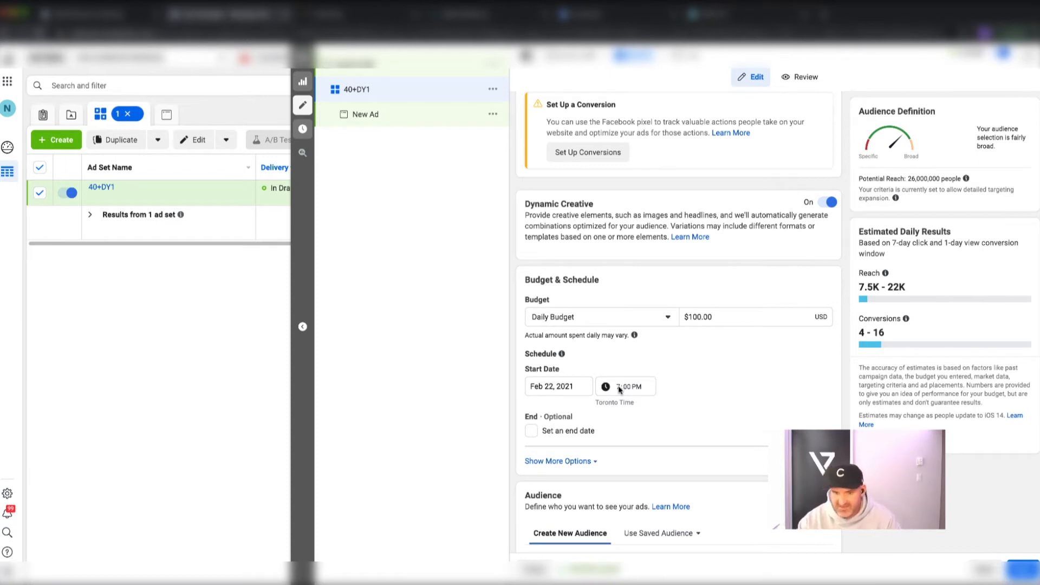
Step: Replace Canada with United States as the audience's targeted location
scroll(744, 352, "down", 1)
scroll(743, 352, "down", 5)
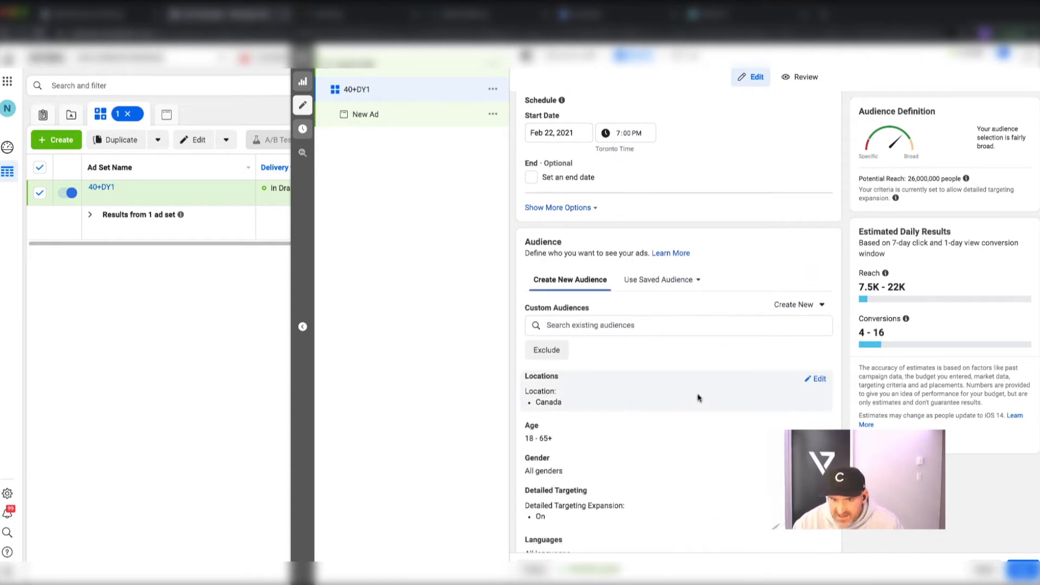
left_click(817, 378)
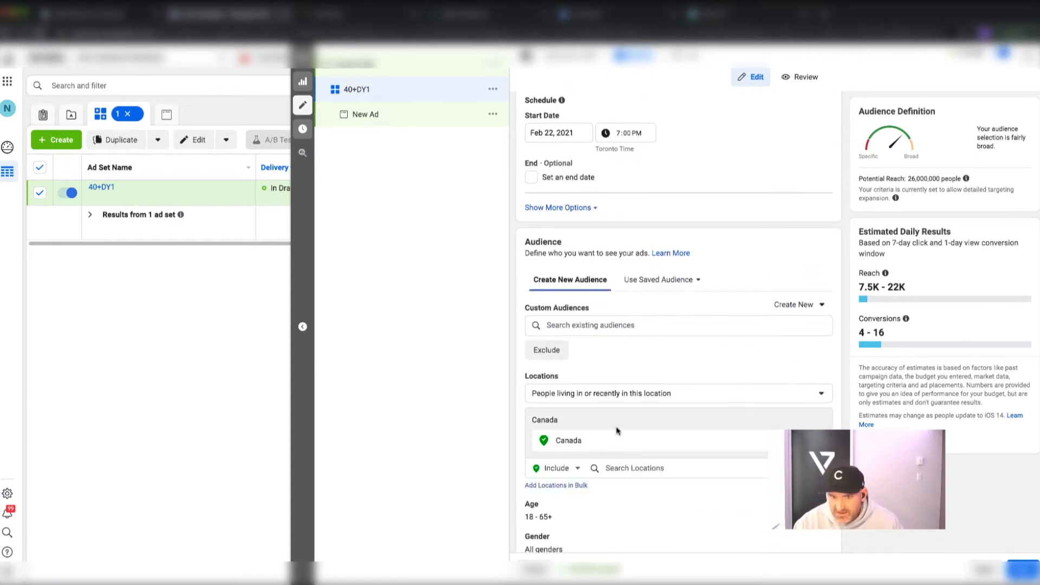
left_click(819, 440)
left_click(633, 452)
type("UNITED")
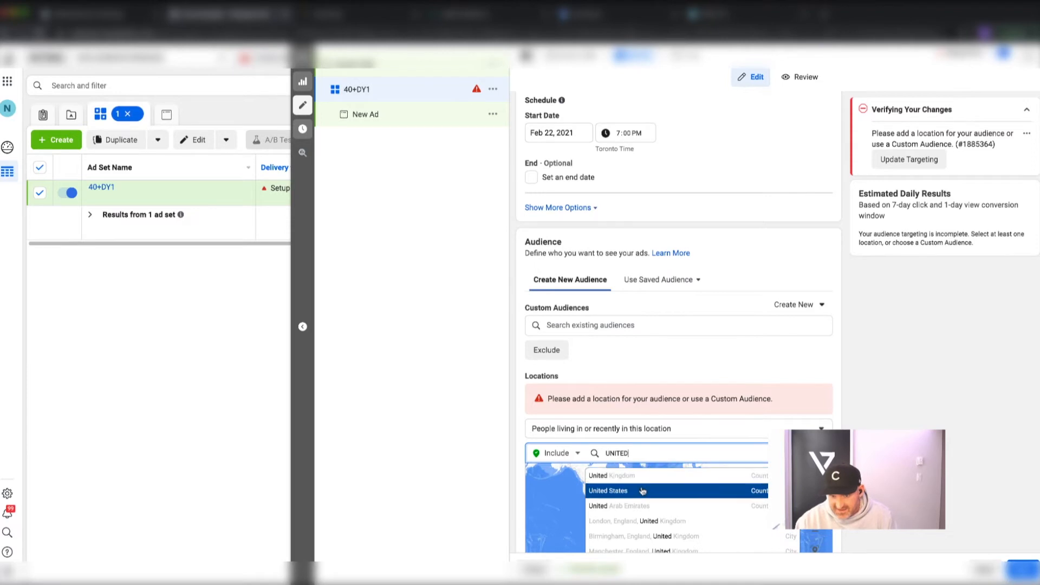
left_click(643, 490)
Step: Set the audience's minimum age to 40
scroll(641, 486, "down", 5)
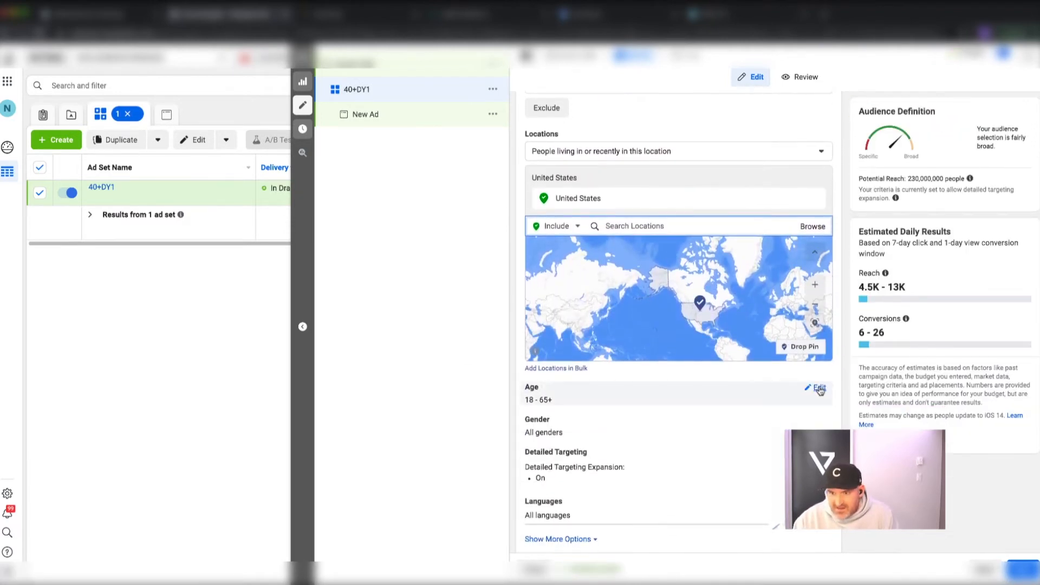
left_click(818, 389)
left_click(564, 405)
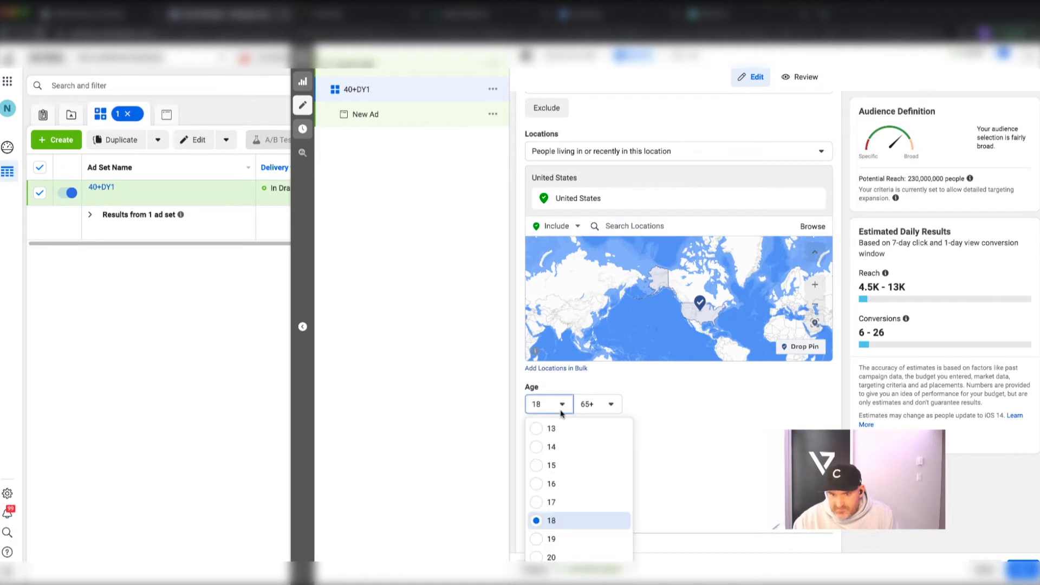
scroll(564, 417, "down", 3)
scroll(539, 371, "down", 7)
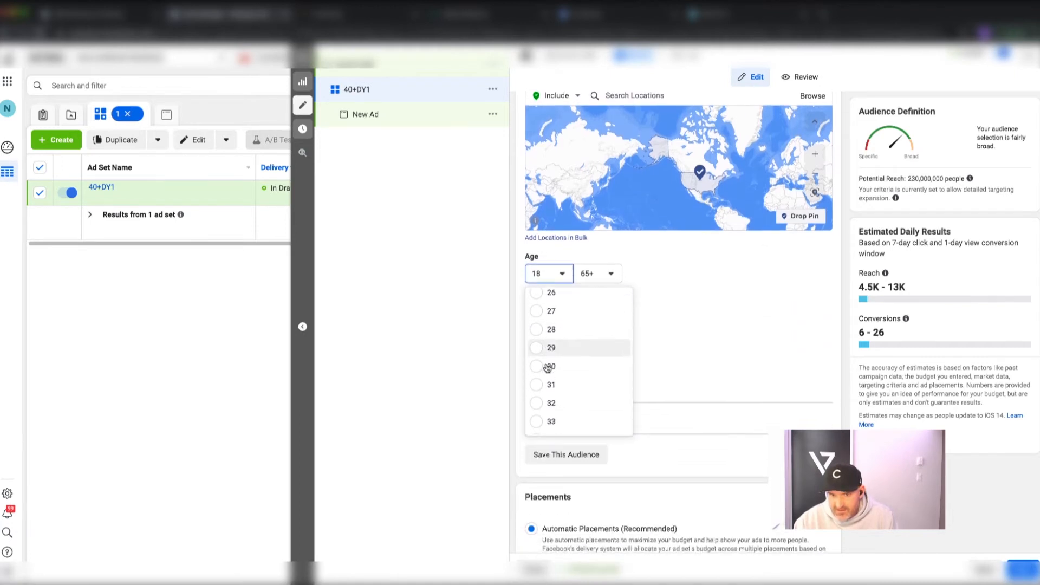
left_click(537, 340)
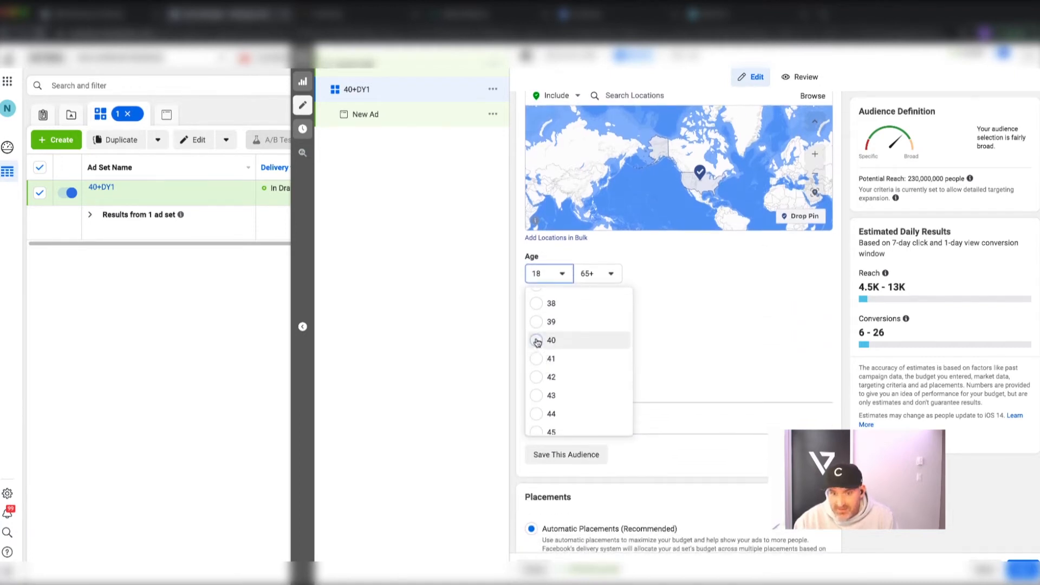
scroll(675, 193, "up", 2)
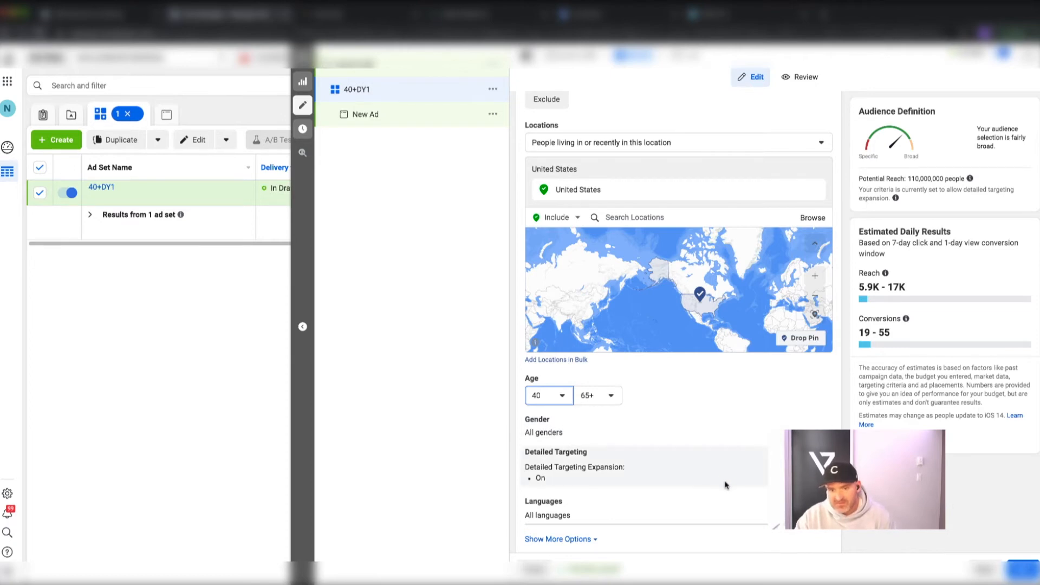
Step: Review the audience's detailed targeting, the placements and the delivery settings, and continue to the new ad's setup
scroll(719, 481, "down", 1)
scroll(719, 482, "down", 1)
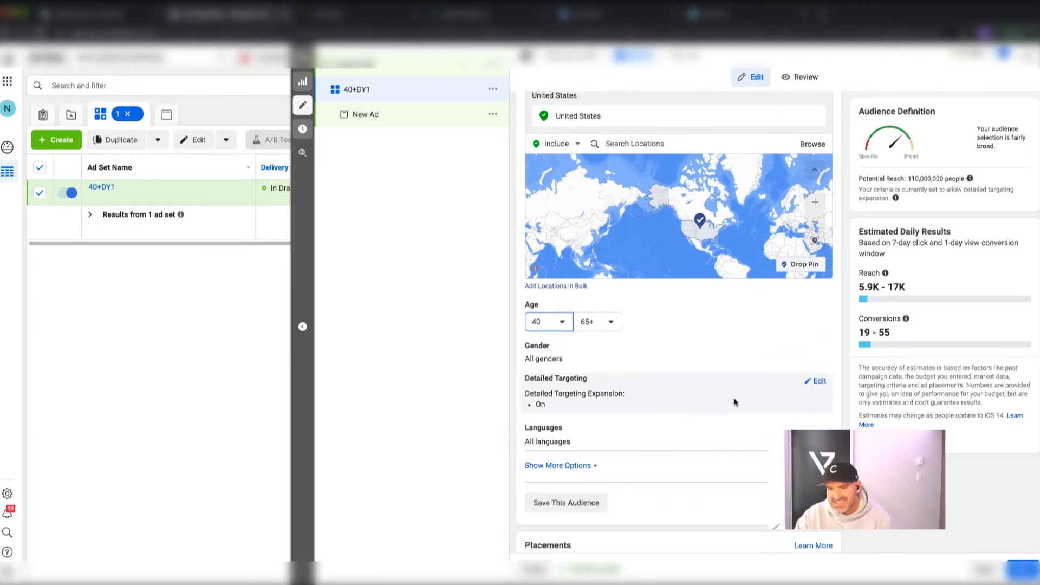
scroll(735, 402, "down", 3)
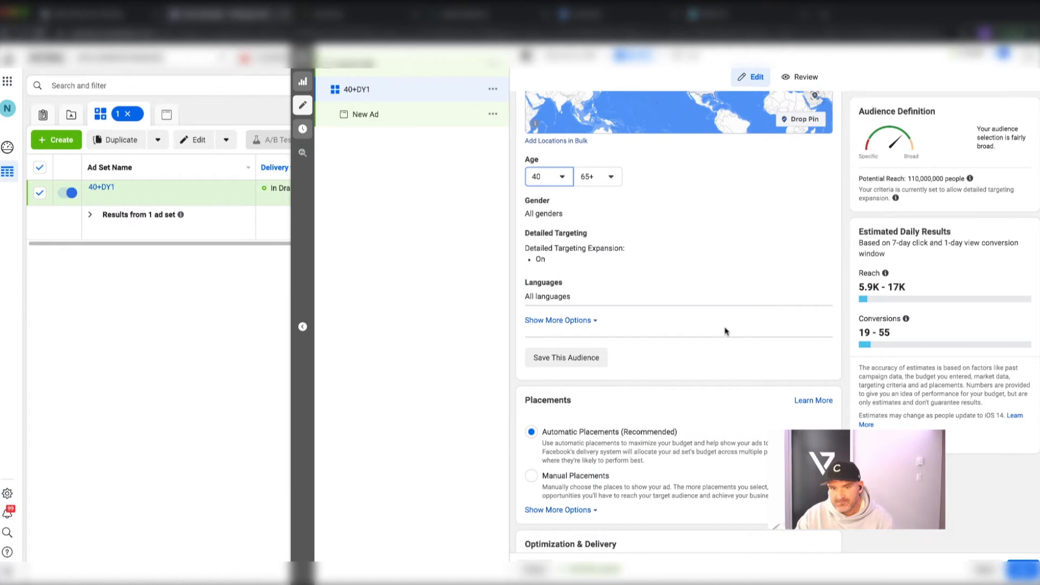
left_click(819, 236)
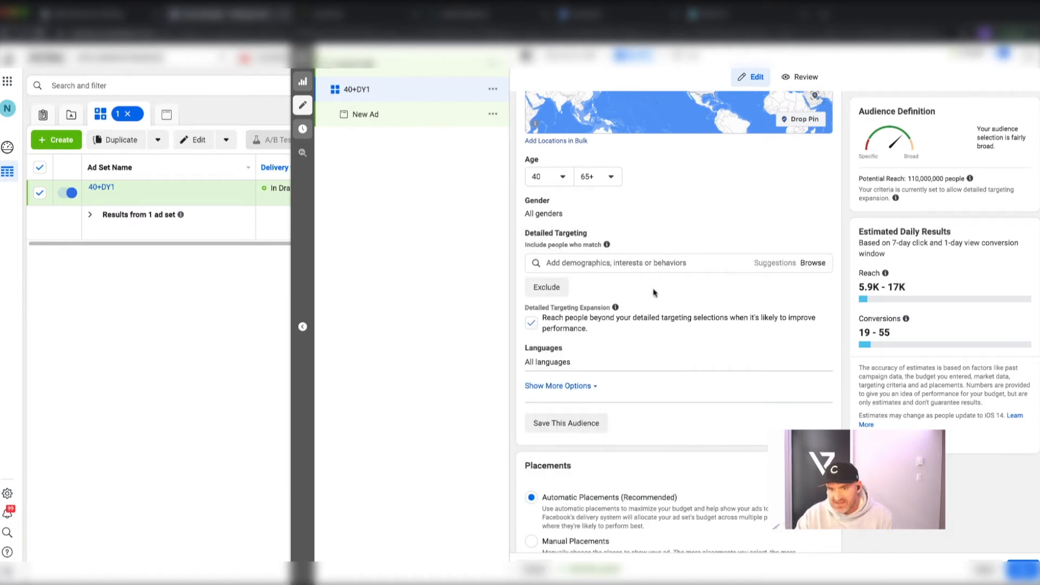
scroll(685, 312, "down", 2)
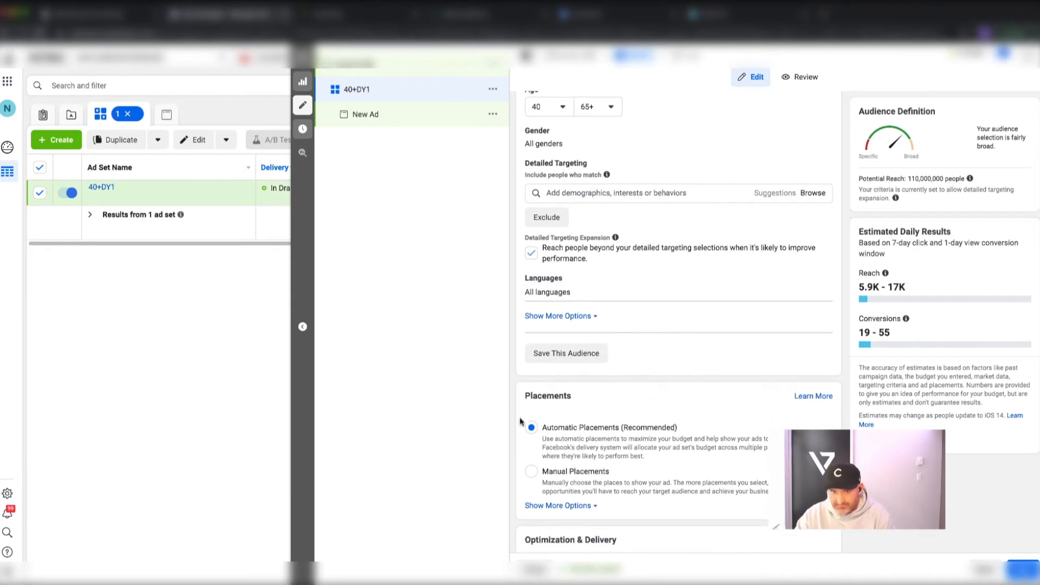
scroll(608, 432, "down", 3)
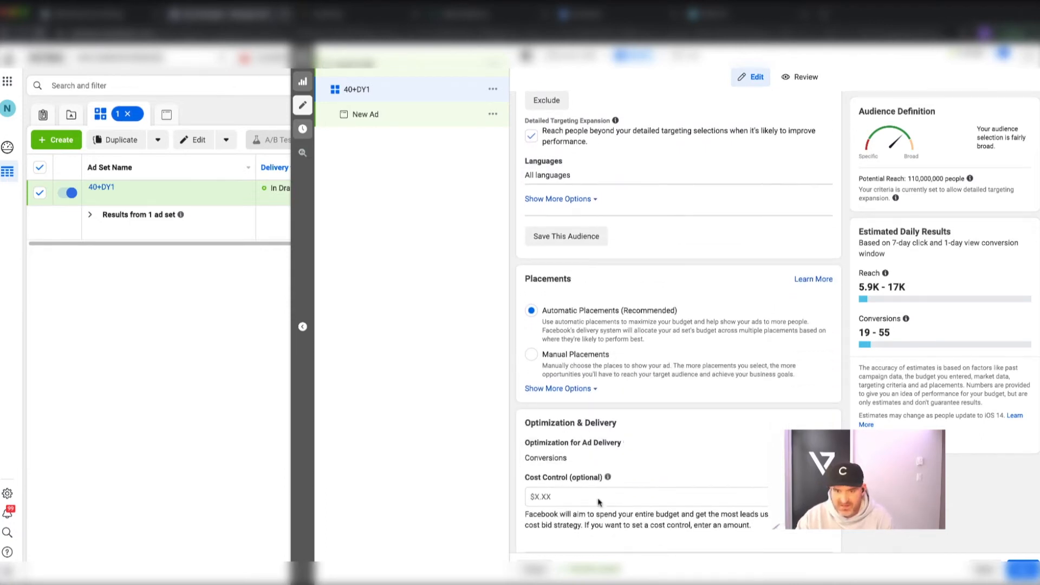
scroll(599, 502, "down", 1)
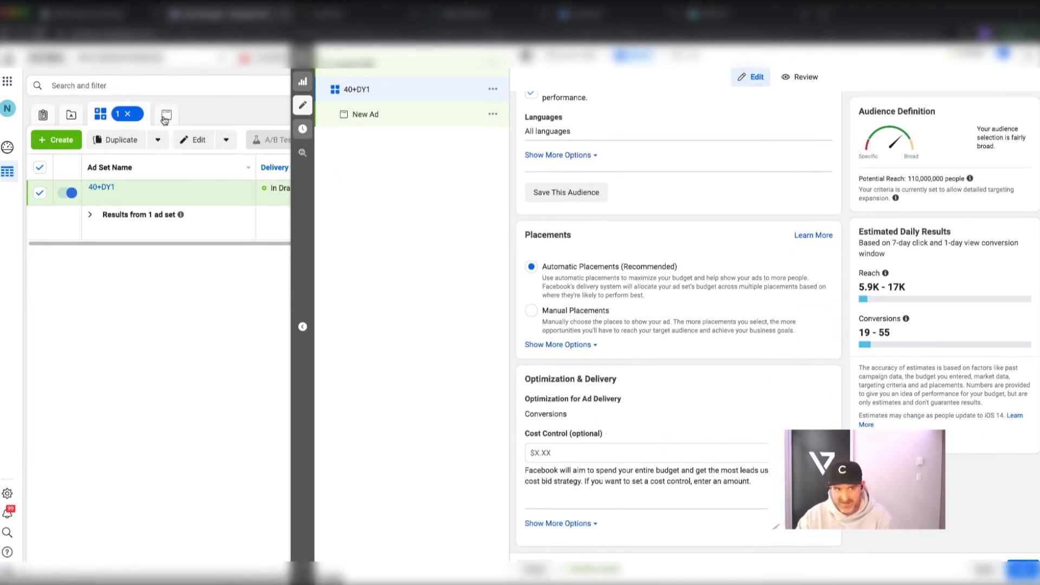
left_click(1015, 569)
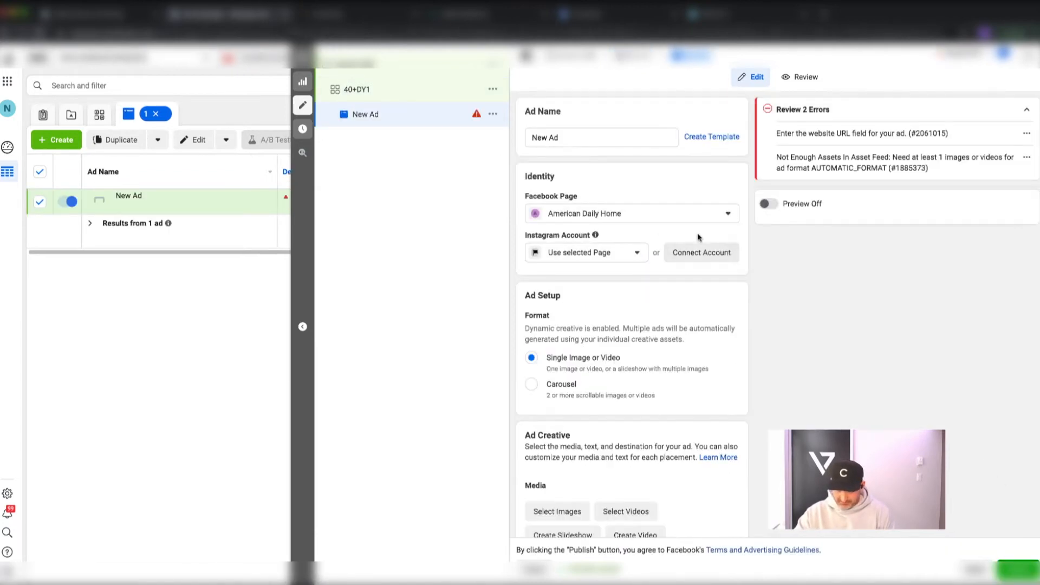
Step: Check the ad's Facebook Page choice and name the ad DY1
left_click(697, 214)
left_click(692, 195)
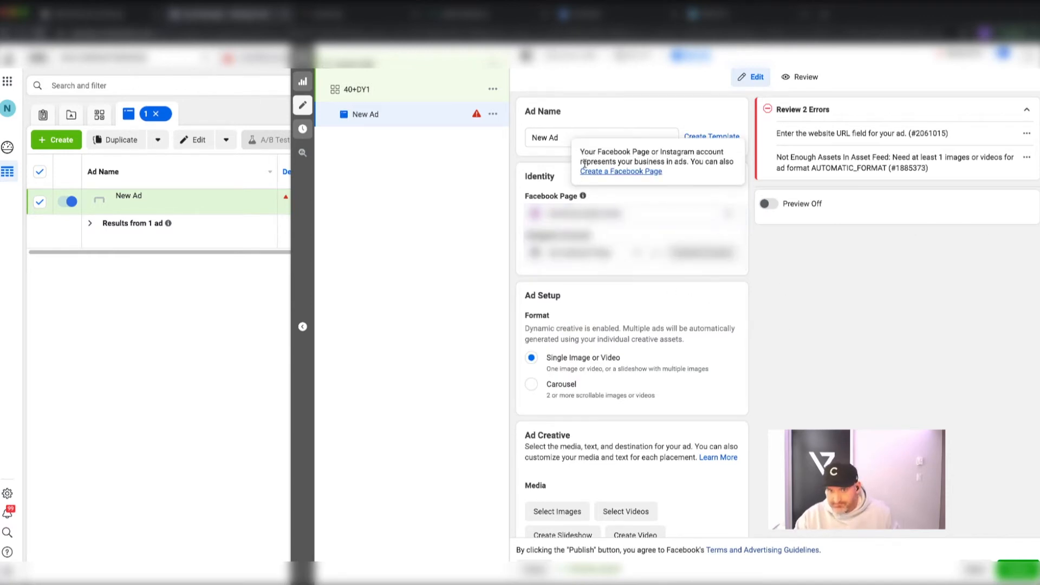
left_click(566, 137)
triple_click(566, 137)
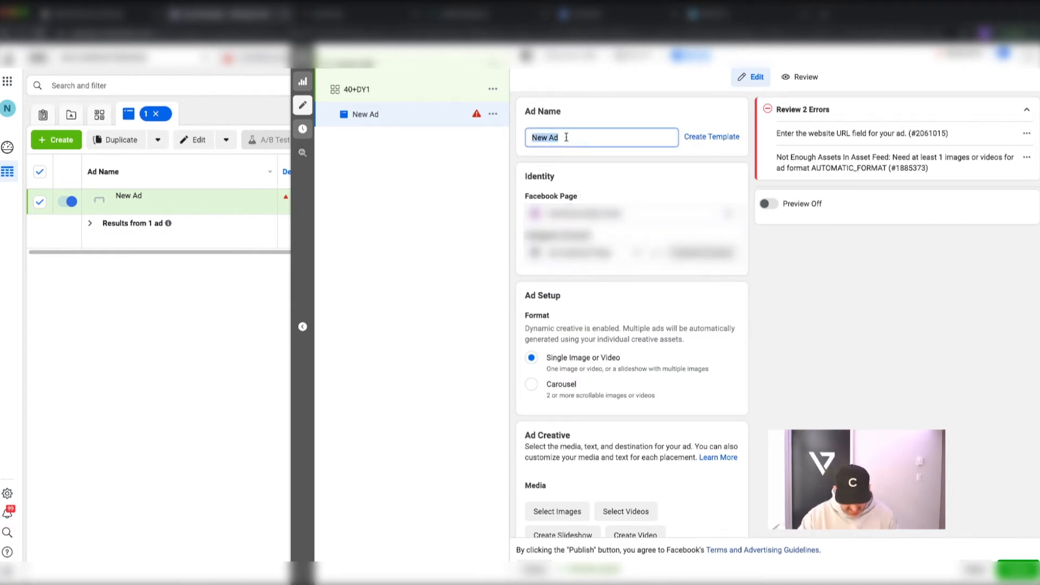
type("DY1")
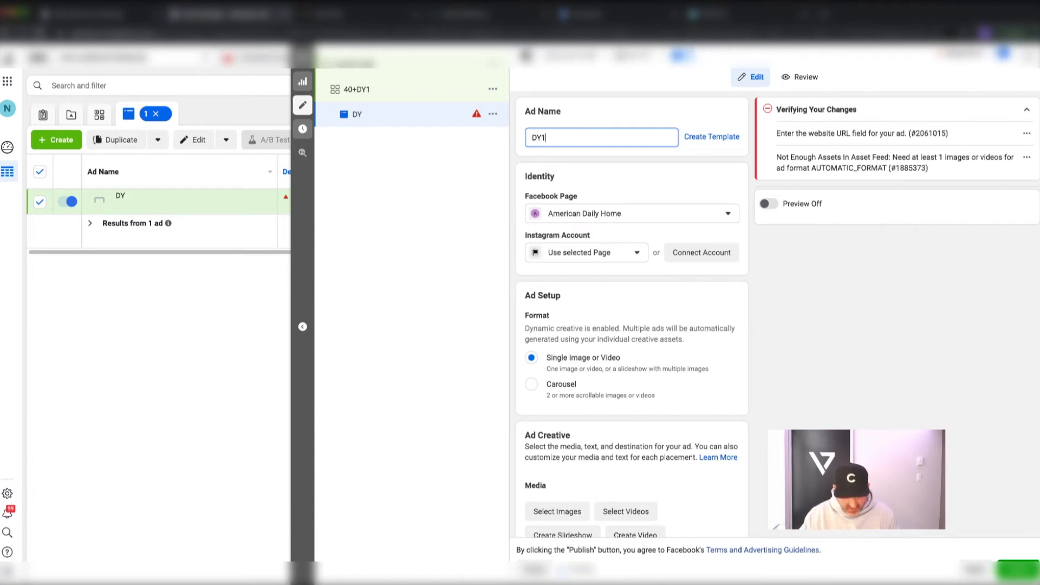
Step: Add the account images reasons-to-visit-the-ca-dmv.jpg, a02-0103-DMV-230.jpg, ai2.jpg and caliplate.jpg to the ad's media
scroll(714, 273, "down", 5)
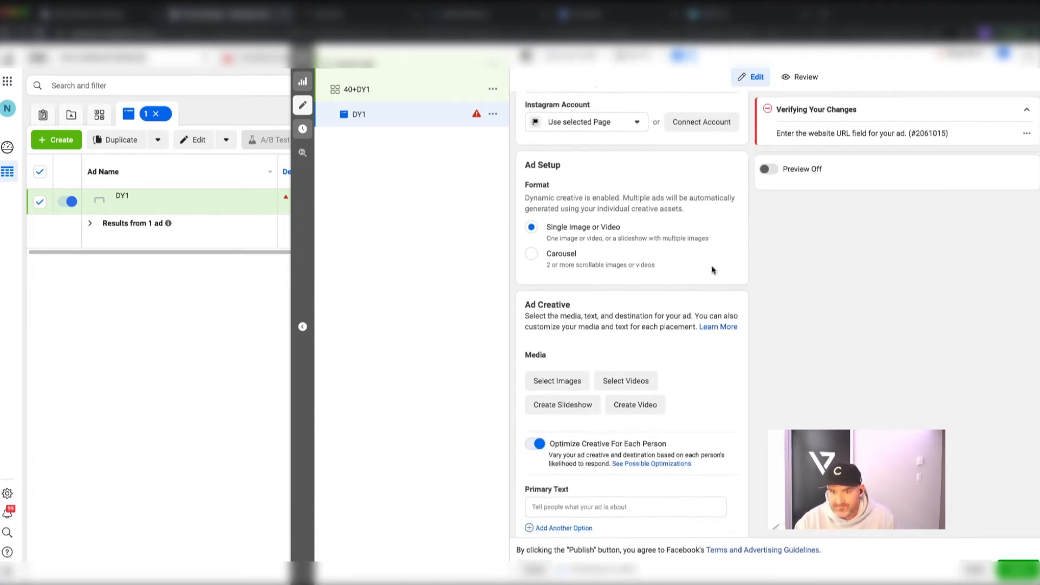
left_click(553, 274)
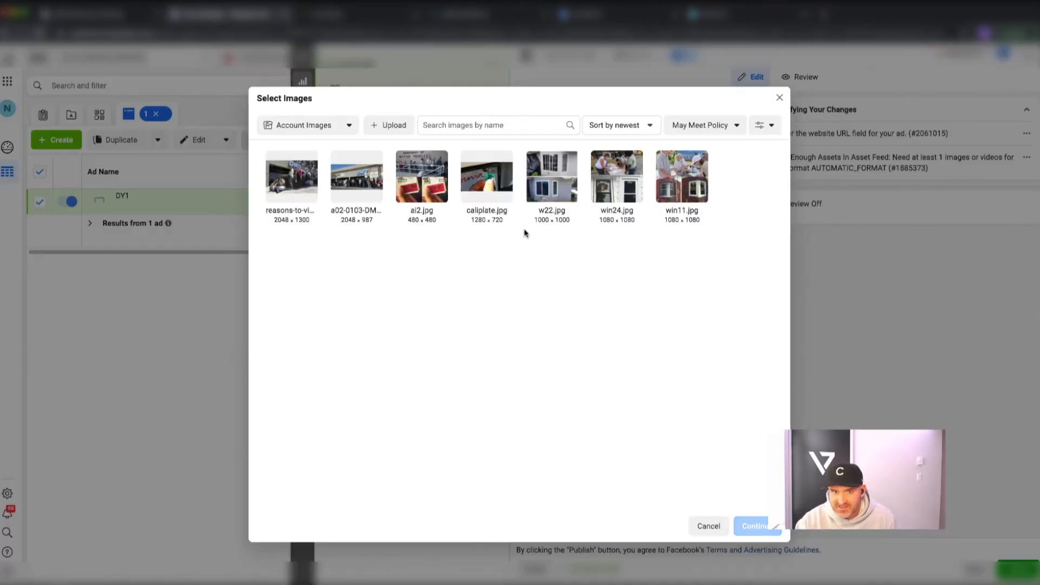
left_click(277, 193)
left_click(348, 184)
left_click(422, 182)
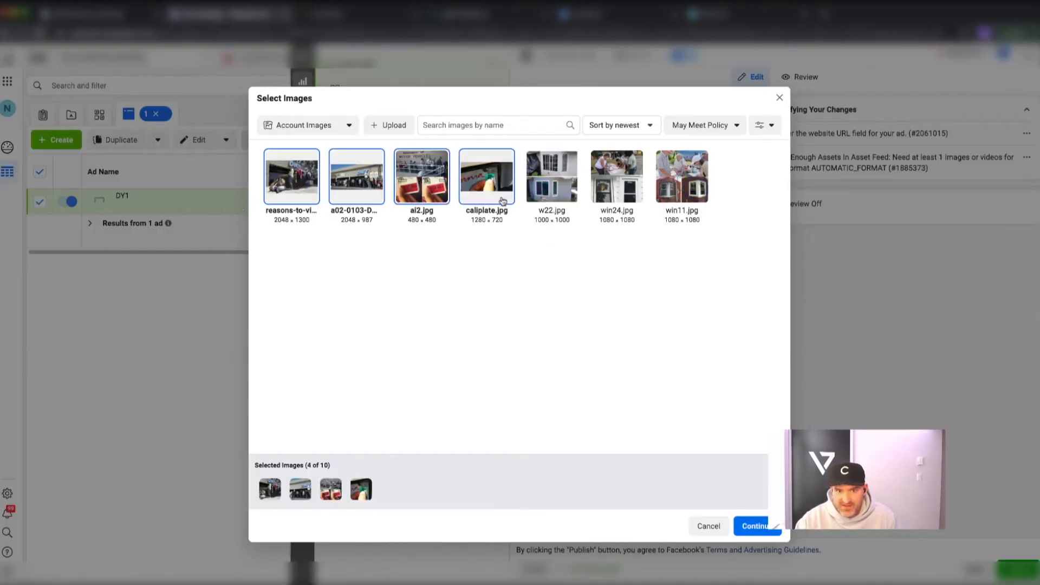
left_click(756, 525)
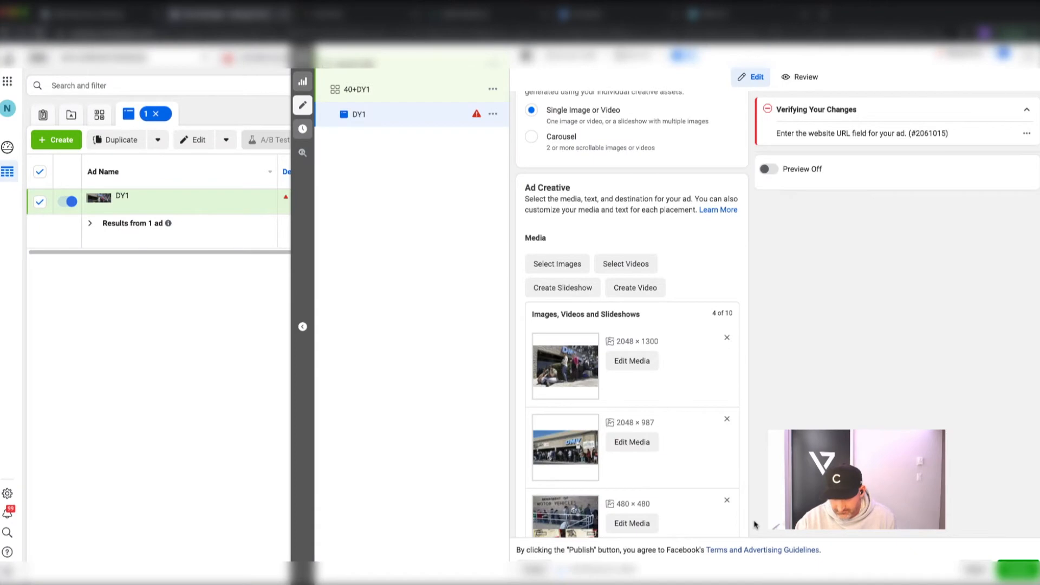
Step: Crop reasons-to-visit-the-ca-dmv.jpg to Square 1:1, framing the seated man and the people standing beside him, and save the crop
scroll(697, 379, "down", 1)
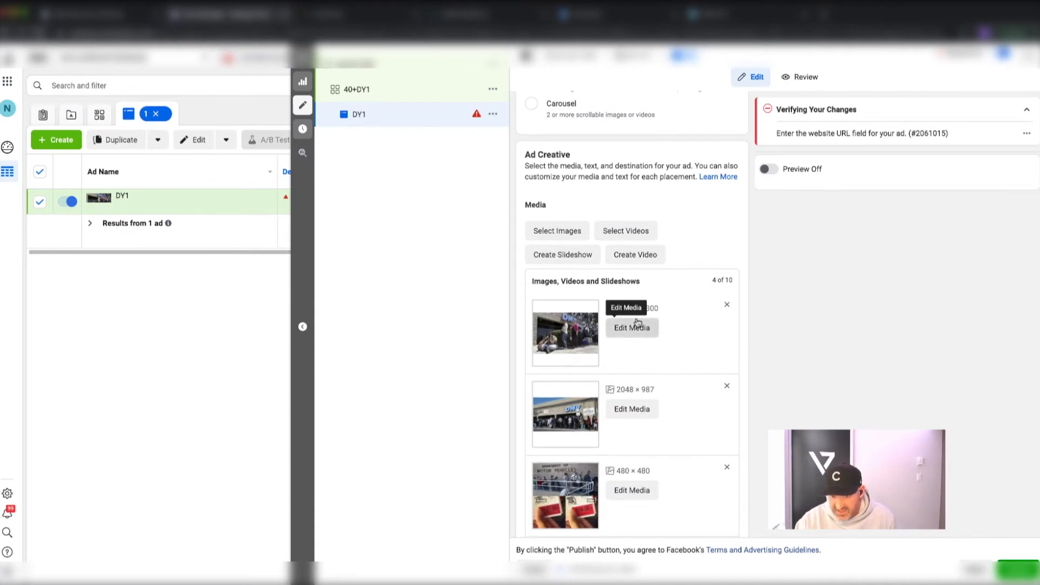
left_click(633, 328)
left_click(490, 204)
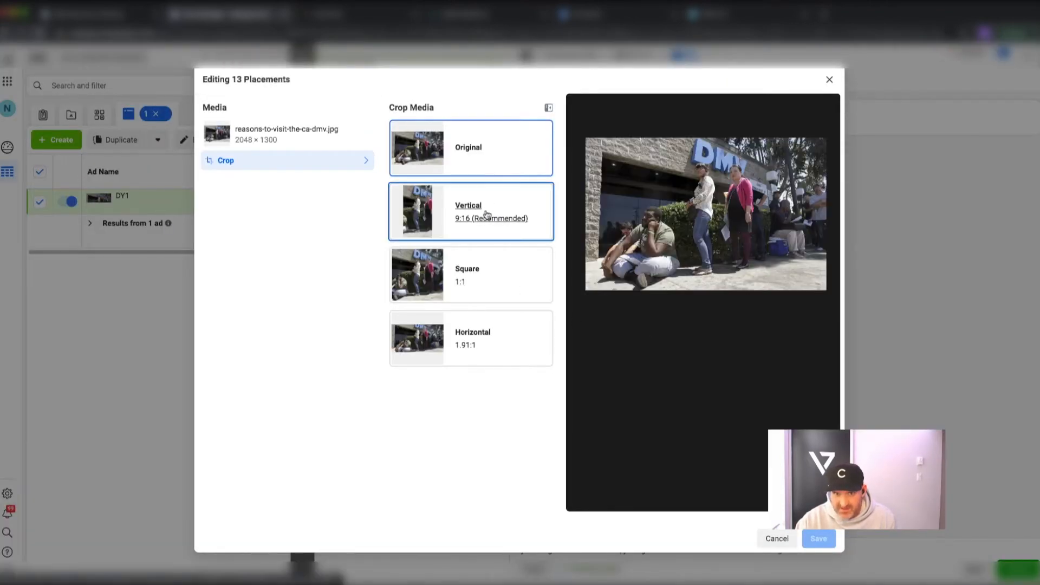
left_click(469, 270)
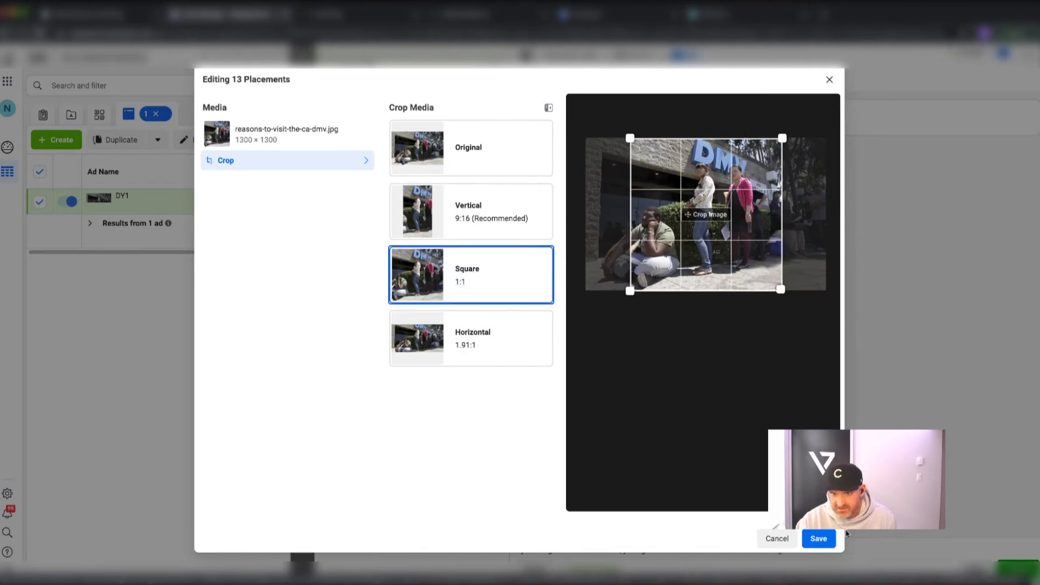
left_click_drag(746, 261, 716, 259)
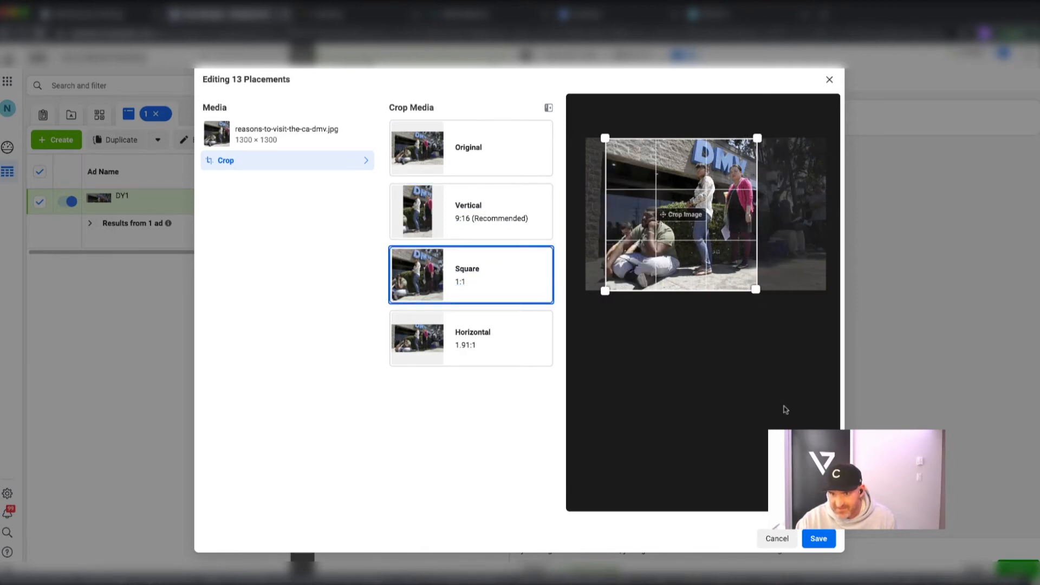
left_click(813, 548)
Step: Crop a02-0103-DMV-230.jpg to Square 1:1 around the DMV sign and the people waiting below it, and save the crop
left_click(658, 416)
left_click(484, 273)
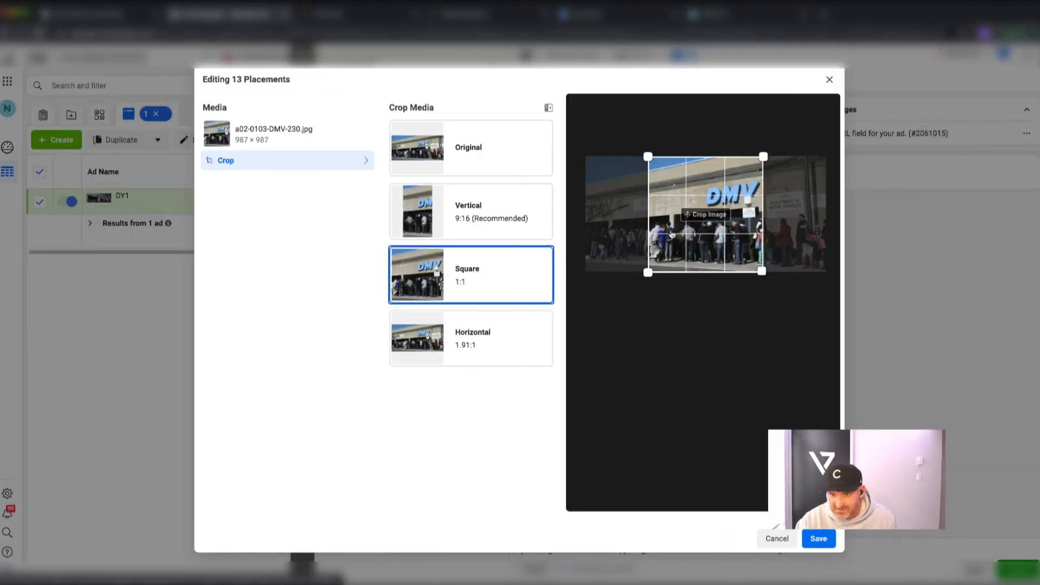
left_click_drag(672, 234, 675, 234)
left_click(814, 538)
Step: Check the crop of ai2.jpg in the media editor
scroll(644, 465, "down", 2)
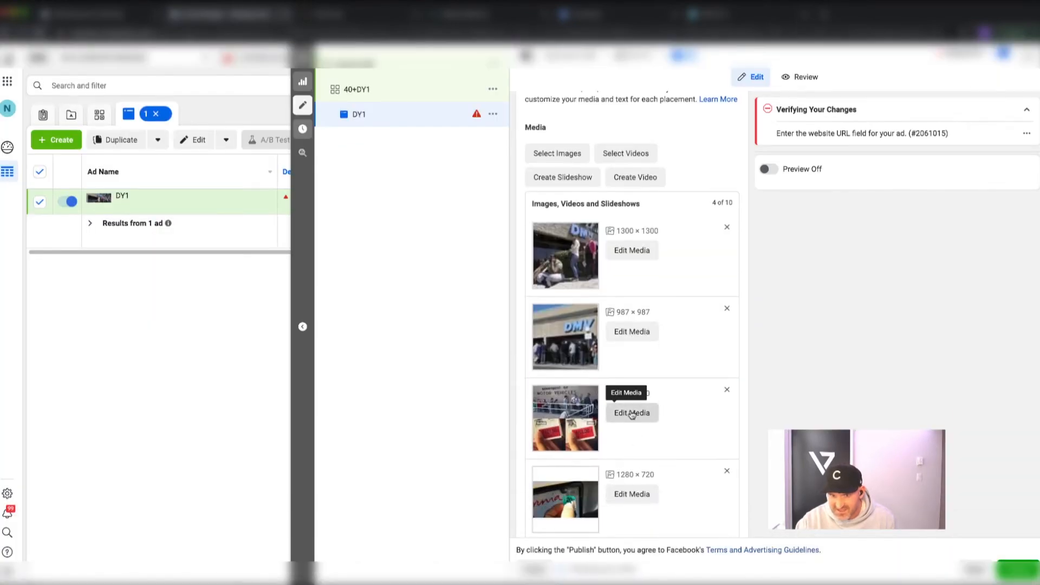
left_click(631, 412)
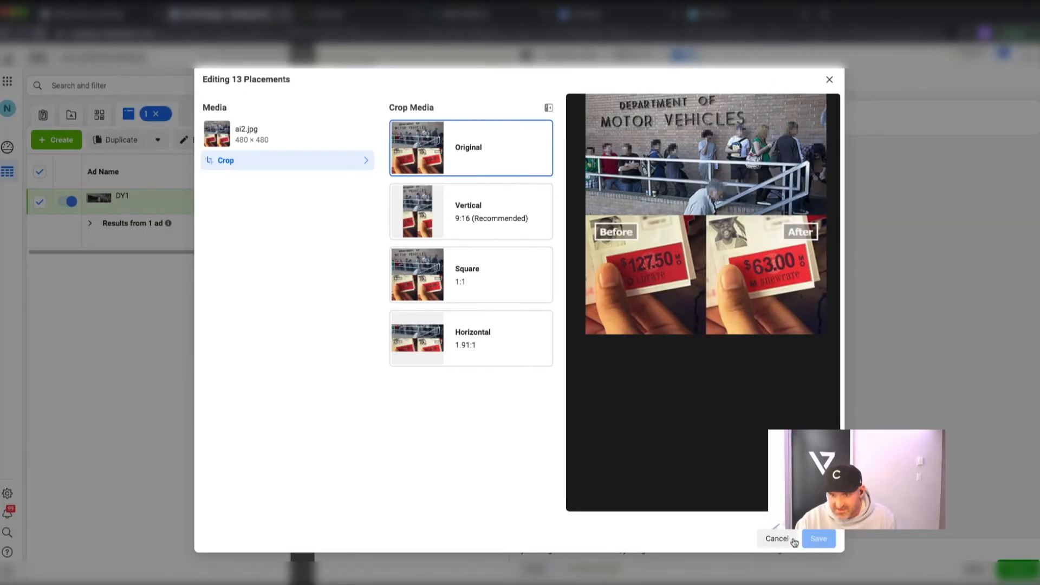
left_click(777, 539)
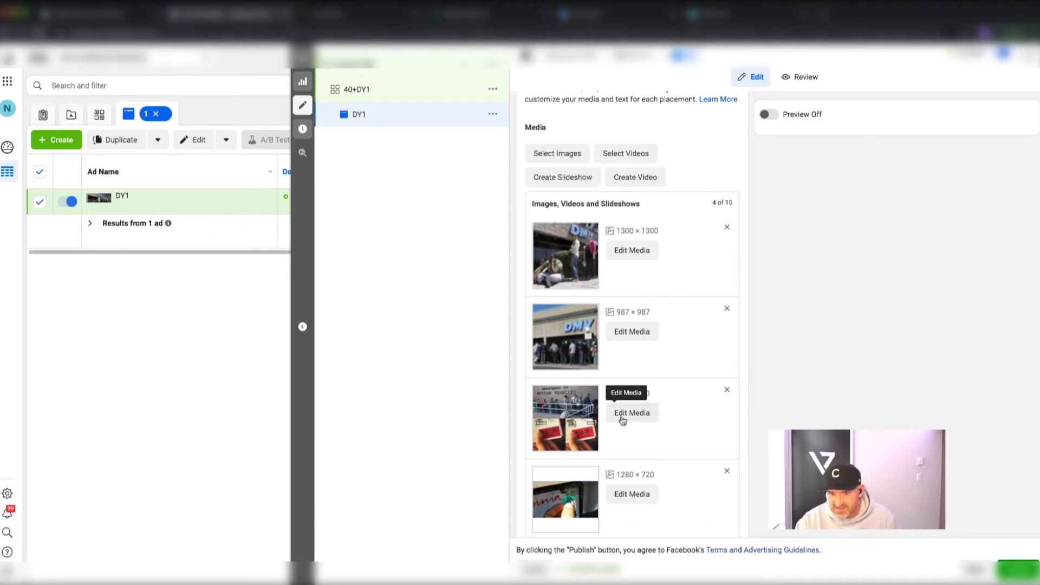
Step: Crop caliplate.jpg to Square 1:1 and save the crop
scroll(685, 465, "down", 1)
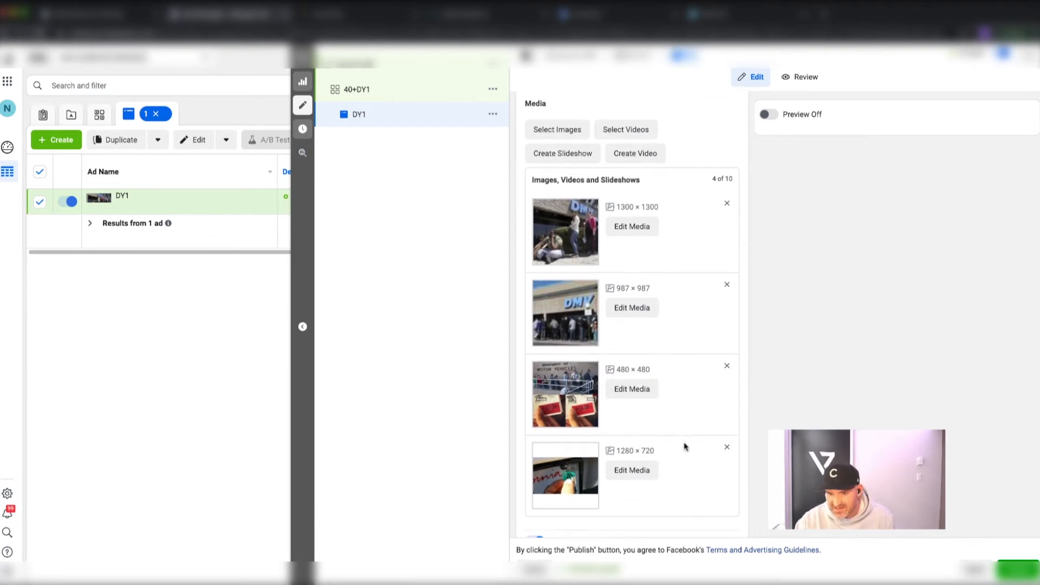
left_click(637, 468)
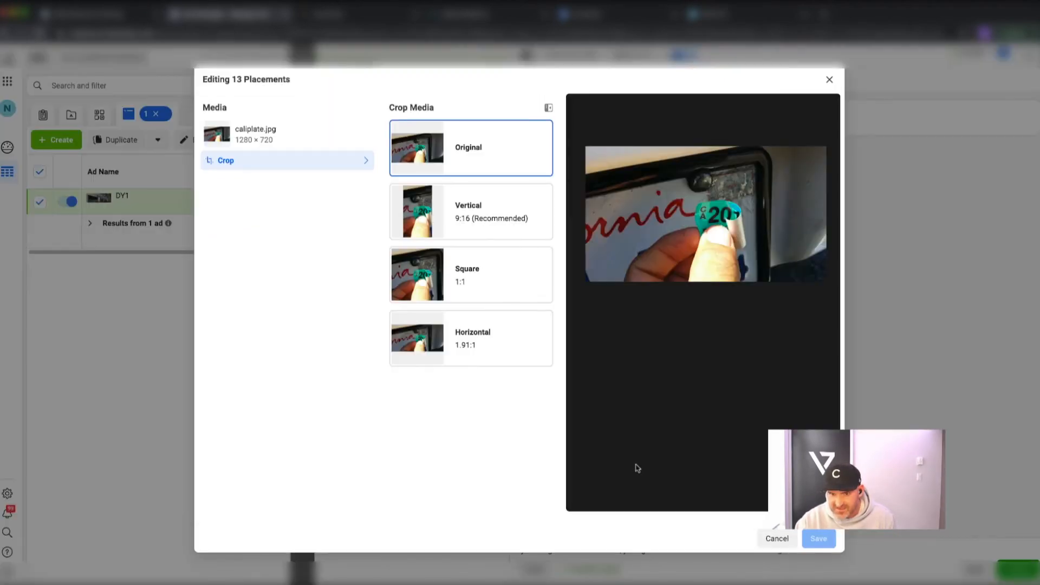
left_click(531, 278)
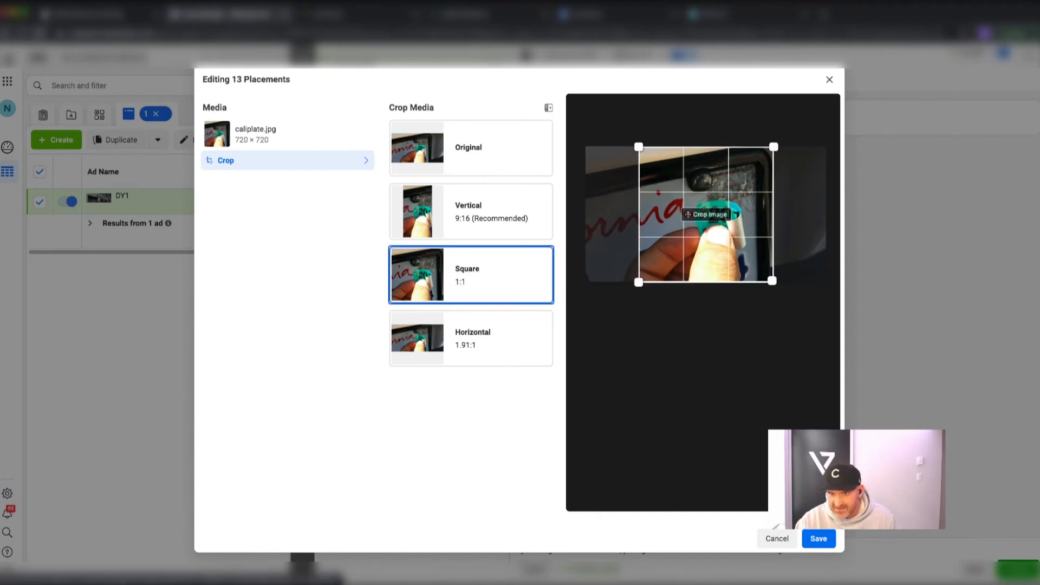
left_click(816, 538)
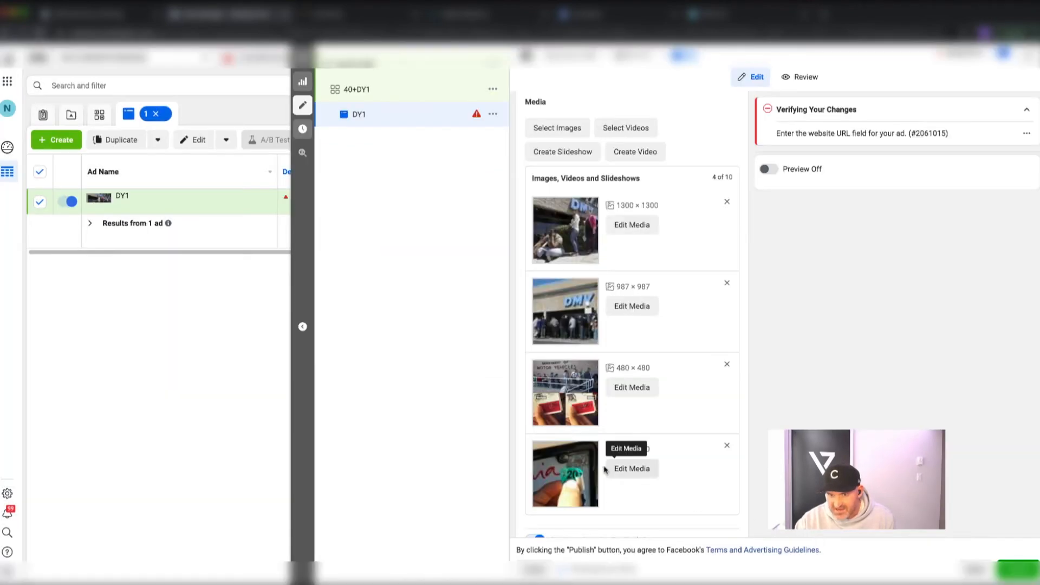
Step: Turn on the ad preview and turn off Optimize Creative For Each Person
left_click(768, 169)
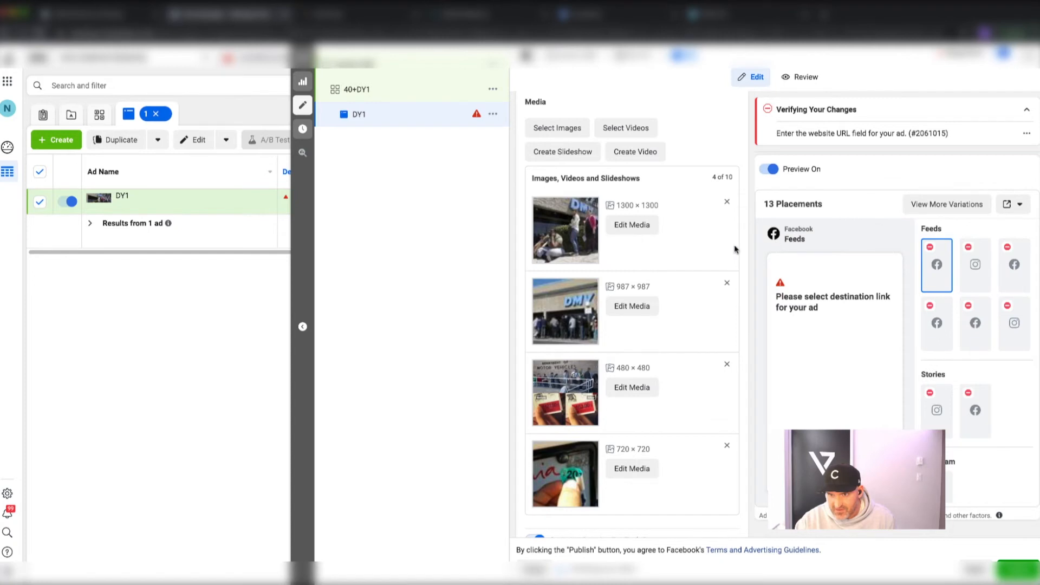
scroll(700, 303, "down", 2)
scroll(702, 303, "down", 2)
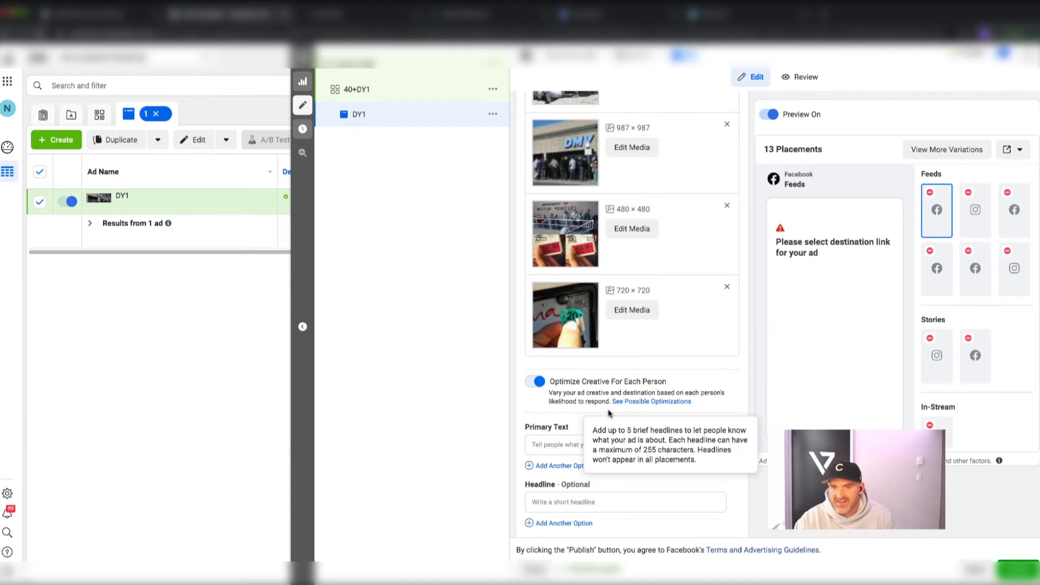
scroll(596, 428, "up", 1)
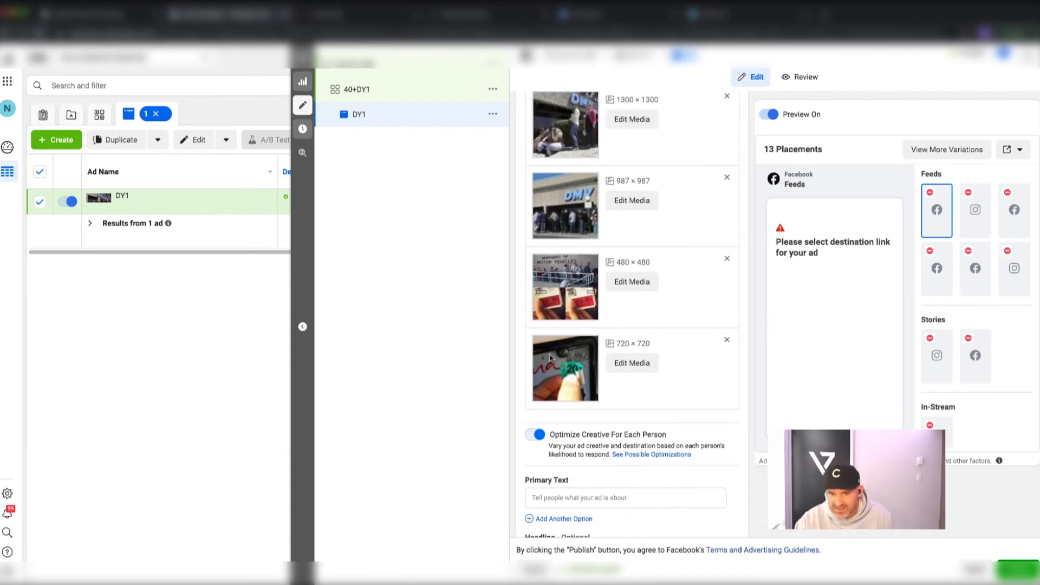
scroll(625, 125, "down", 3)
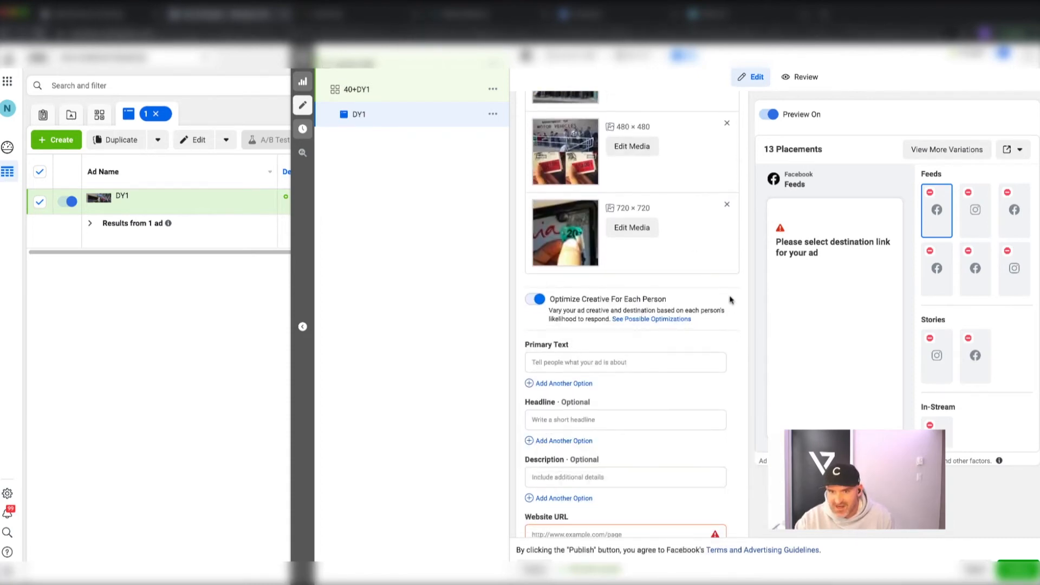
left_click(538, 299)
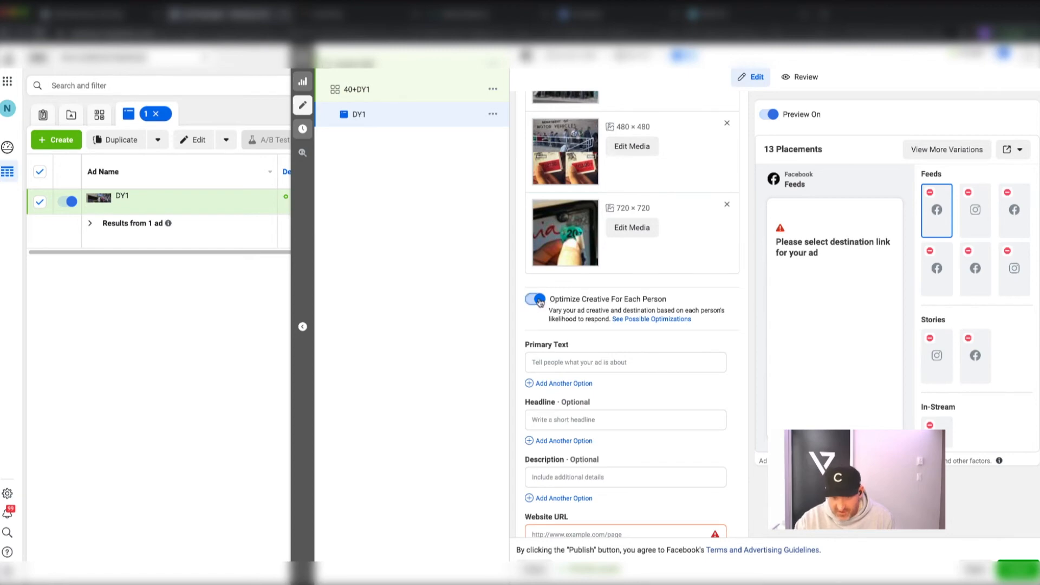
Step: Enter the primary text "Americans are saving on their auto insurance by using this new online service for 2021."
left_click(577, 362)
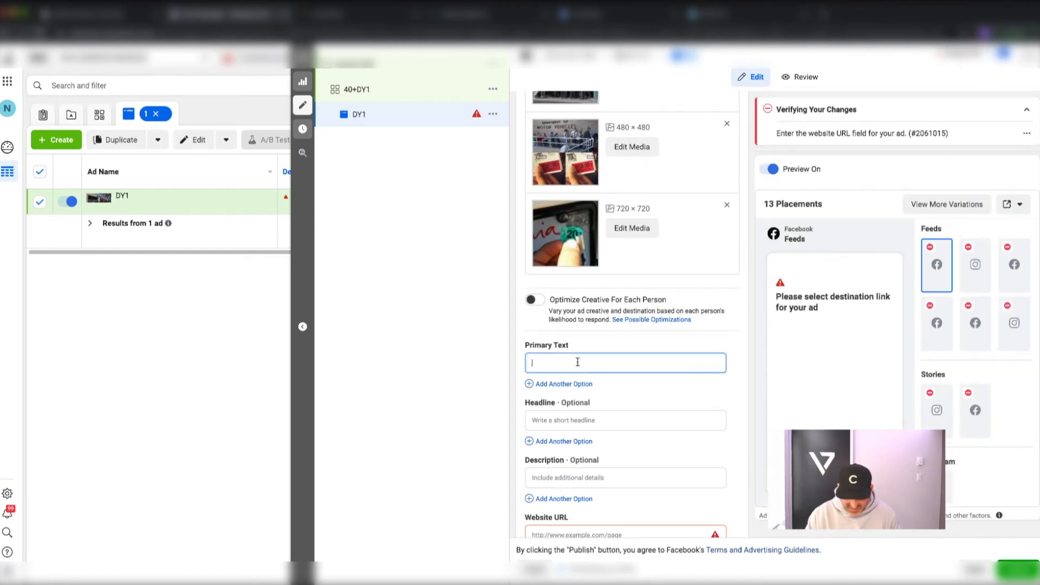
type("Americ")
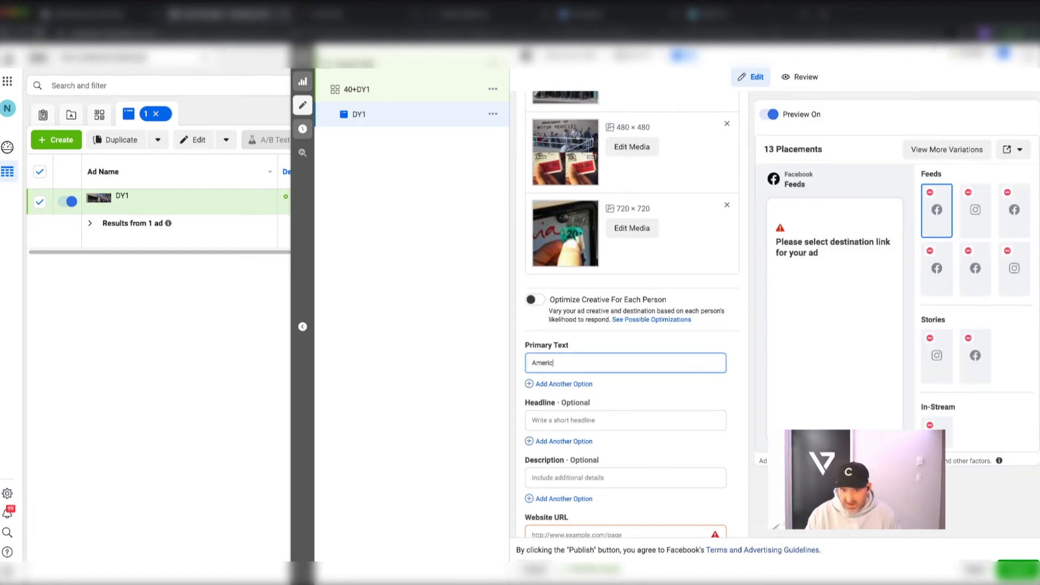
type("ans are")
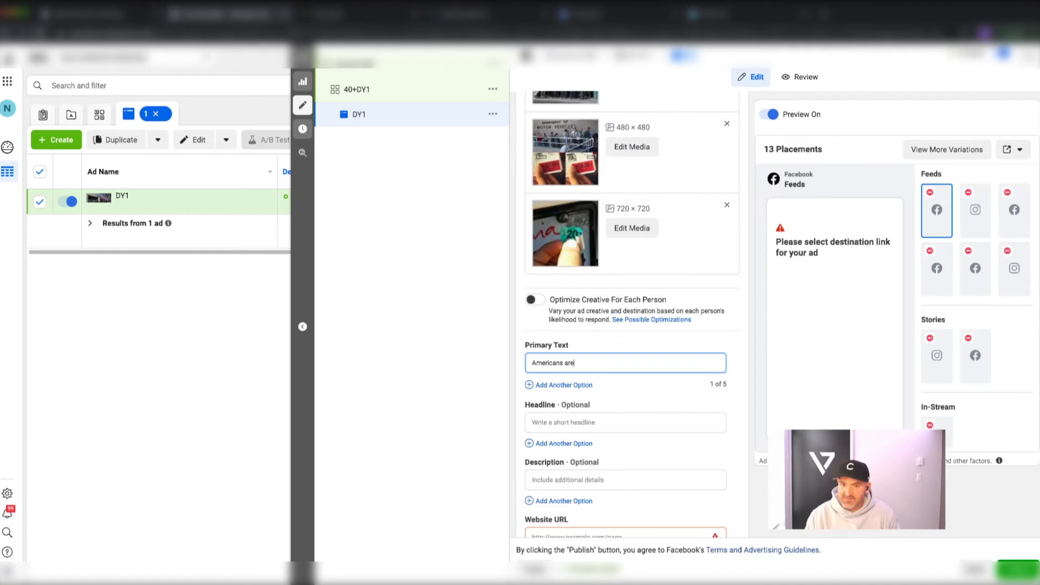
type("r")
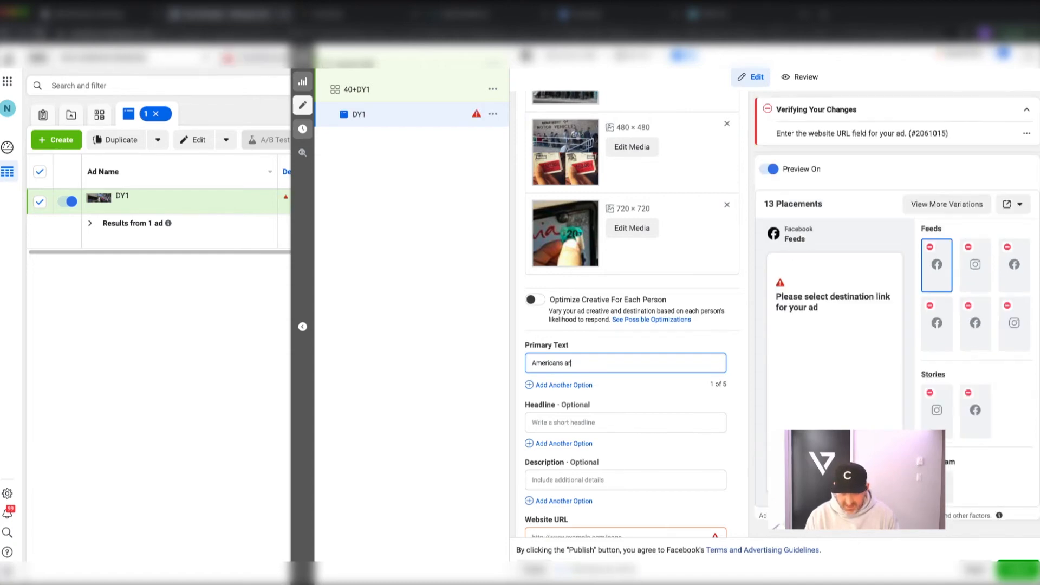
type("e saving on their auto insurance by us")
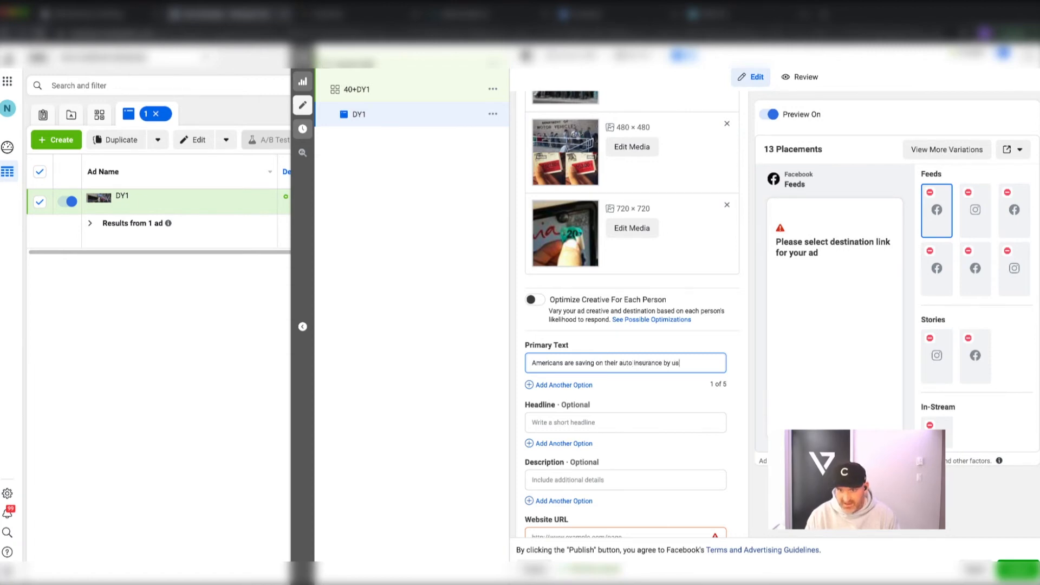
type("ing this new online service for 2021.")
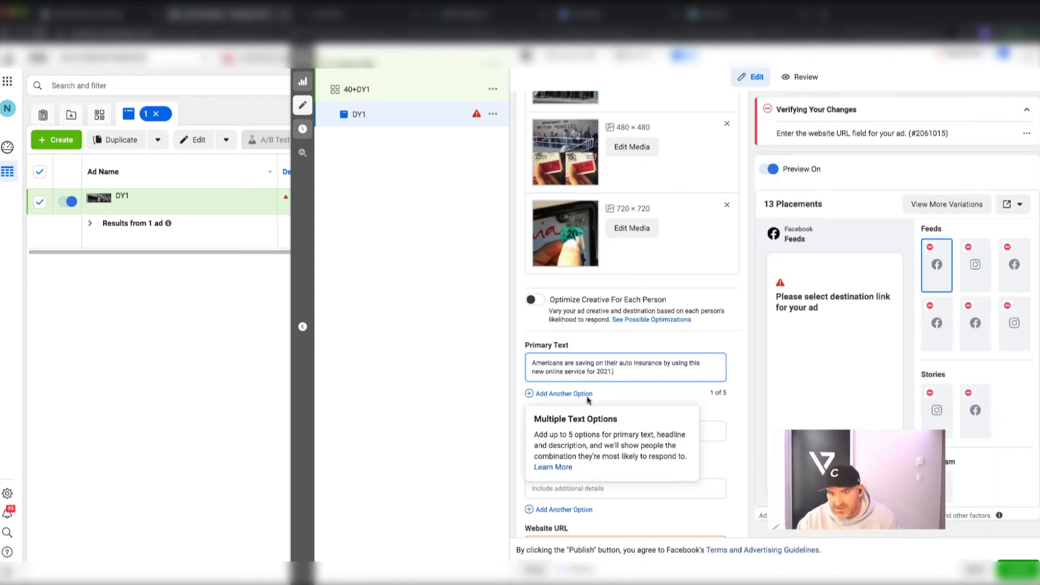
Step: Add a second primary text option and enter "New Service helping americans" in it
scroll(677, 399, "down", 1)
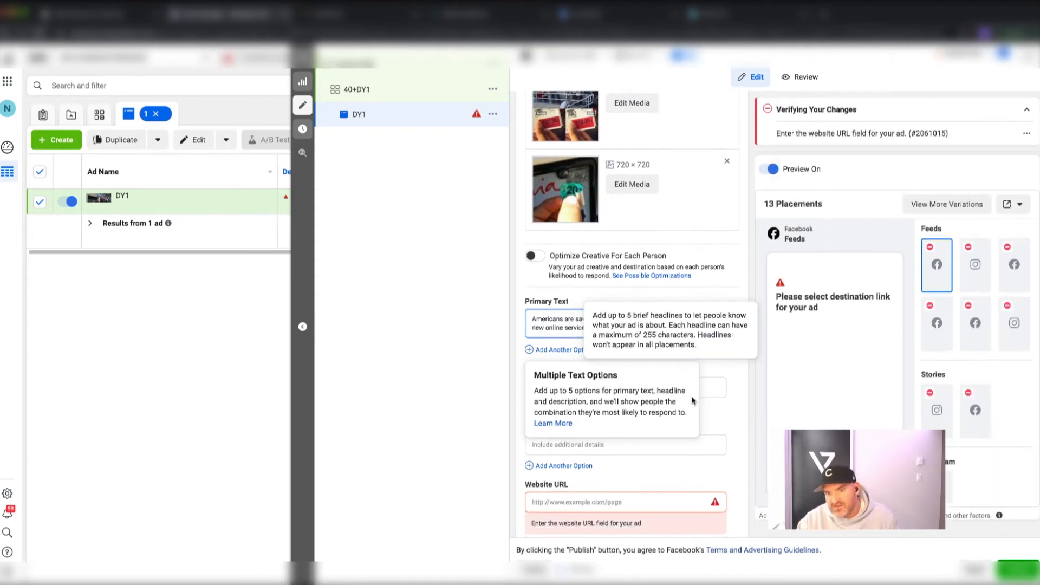
left_click(558, 350)
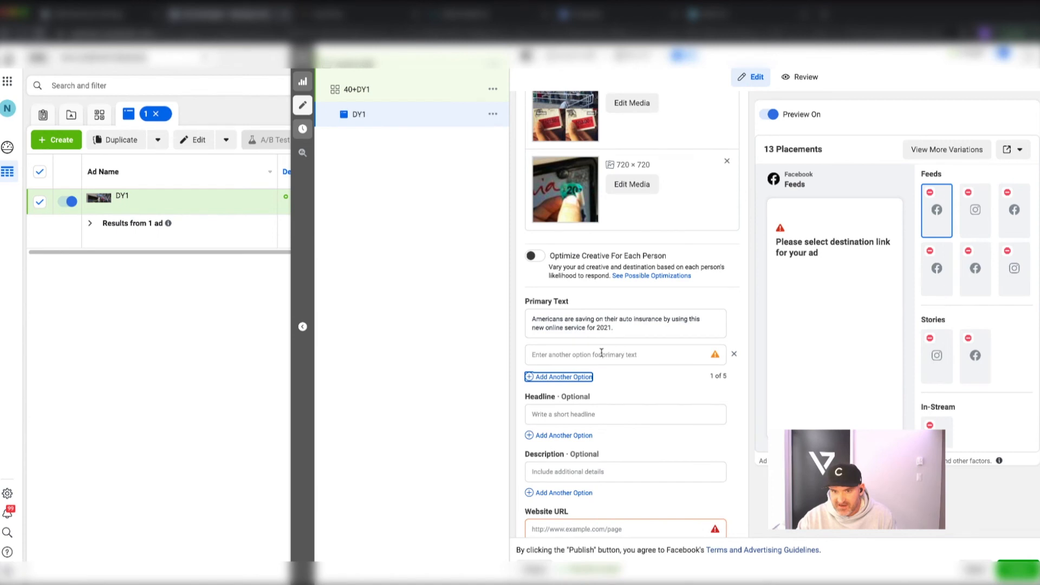
left_click(601, 352)
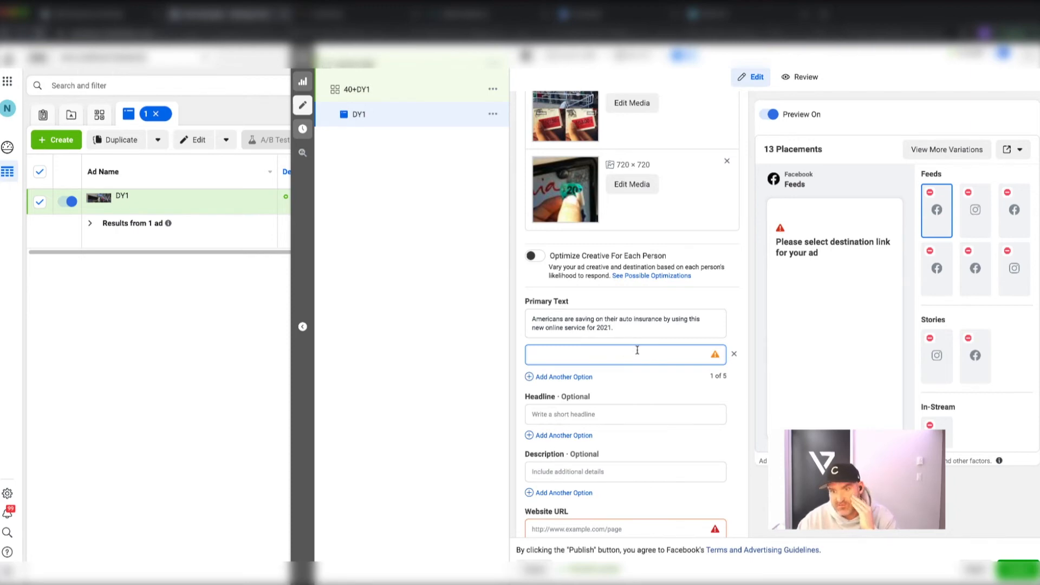
scroll(637, 350, "down", 4)
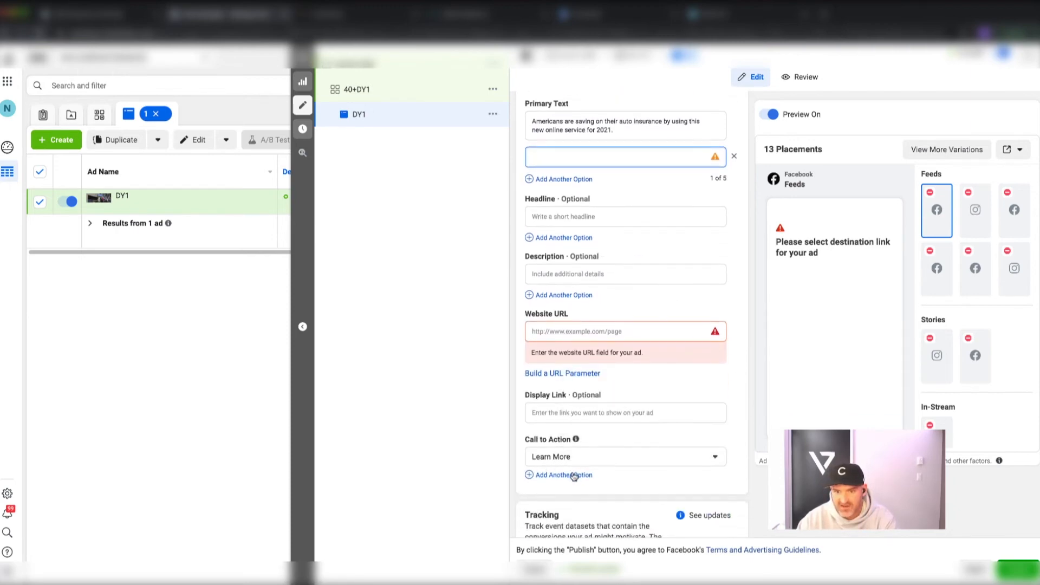
scroll(594, 428, "up", 3)
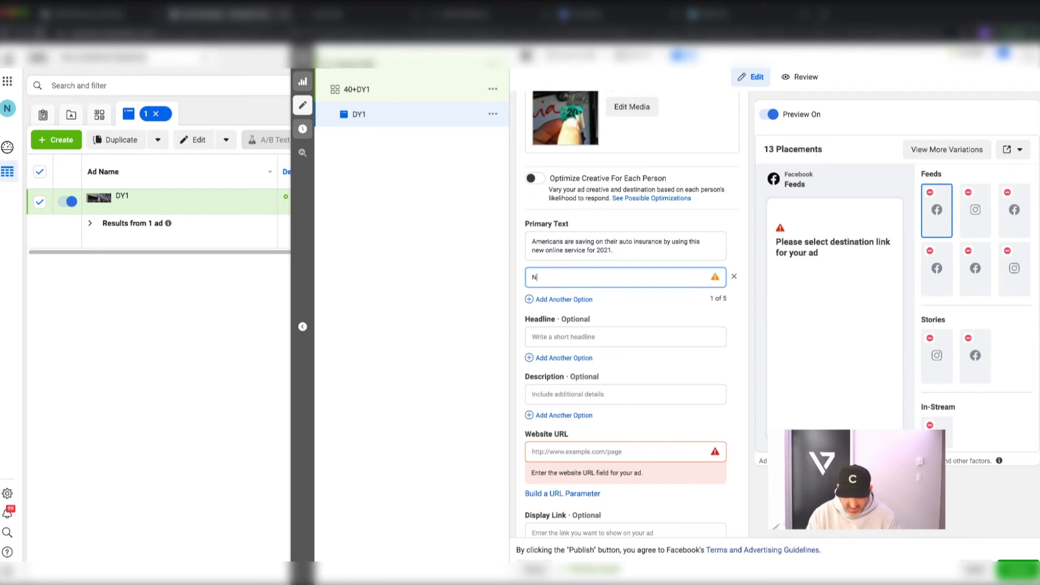
type("Ser")
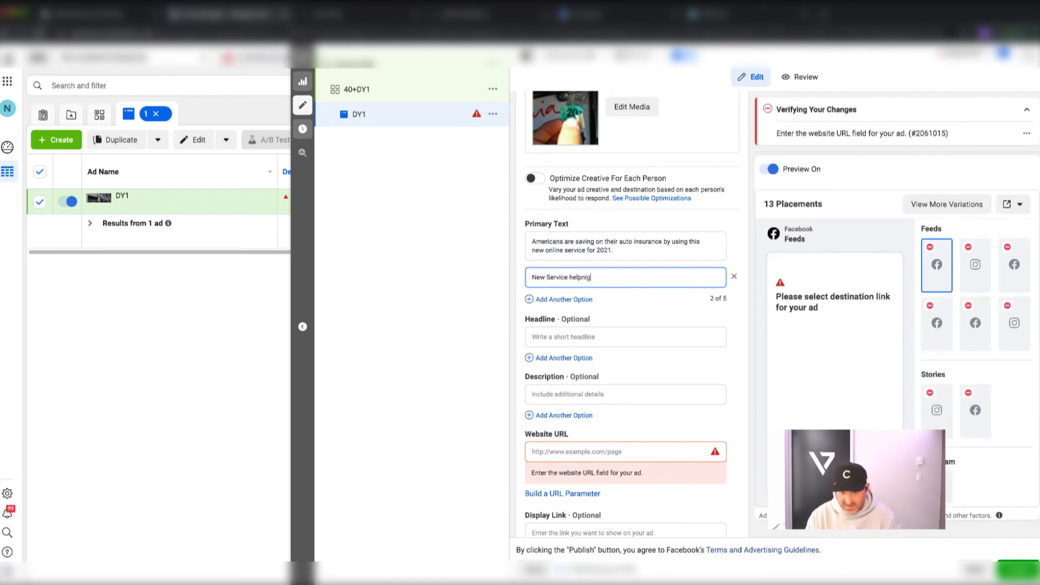
type("vice helpnig")
key("BackSpace")
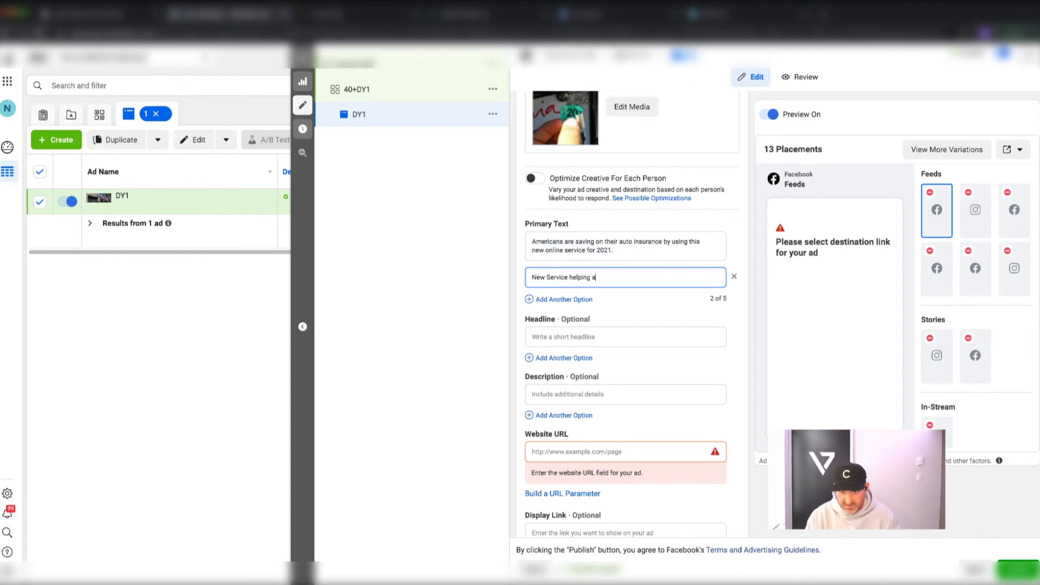
key("BackSpace")
type("ericans")
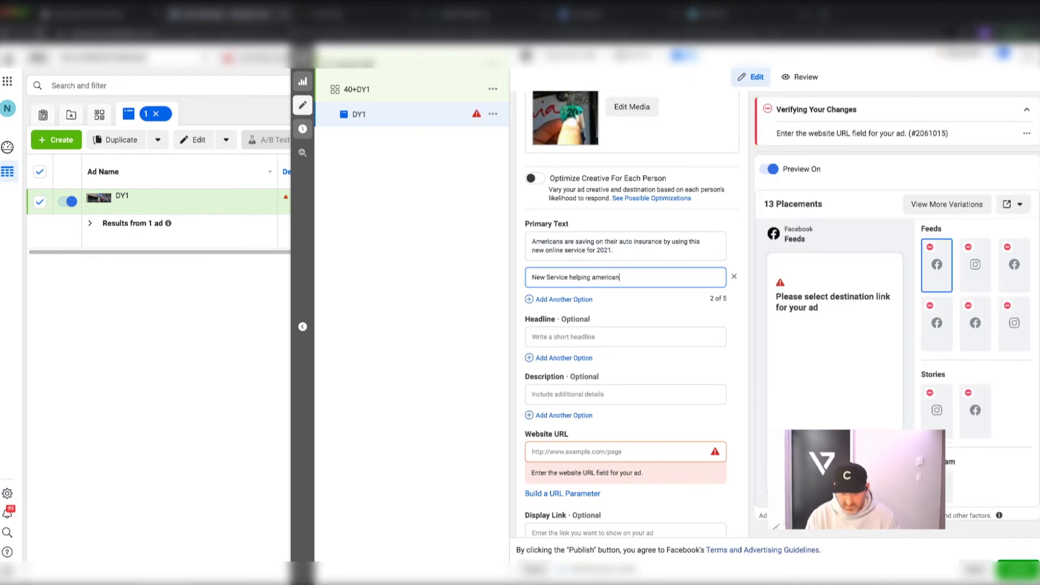
key("BackSpace")
key("BackSpace")
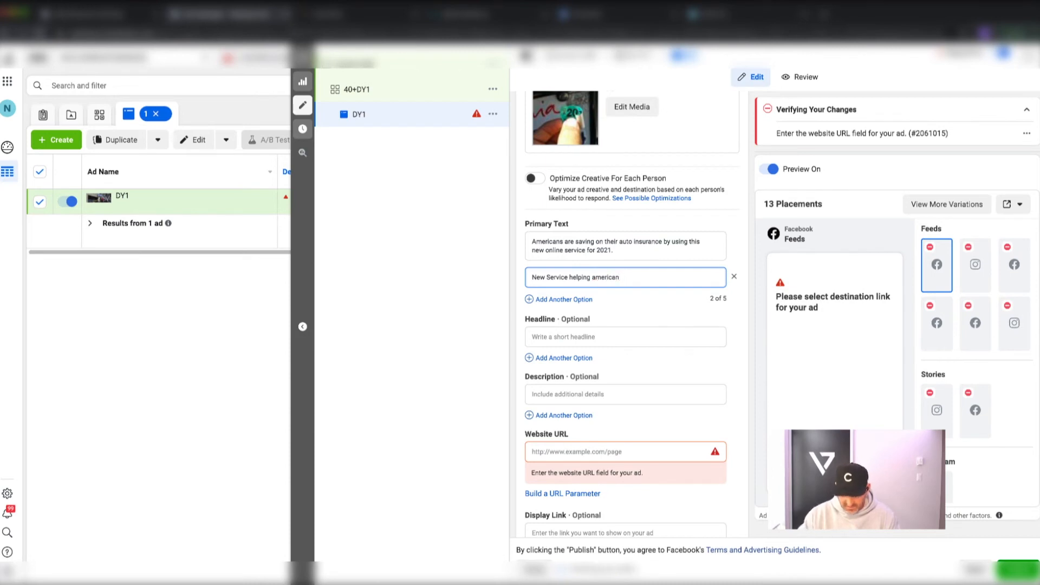
type("s")
Step: Capitalize "Americans" in the second primary text and continue the sentence with "saving on auto insurance in 2021"
right_click(619, 281)
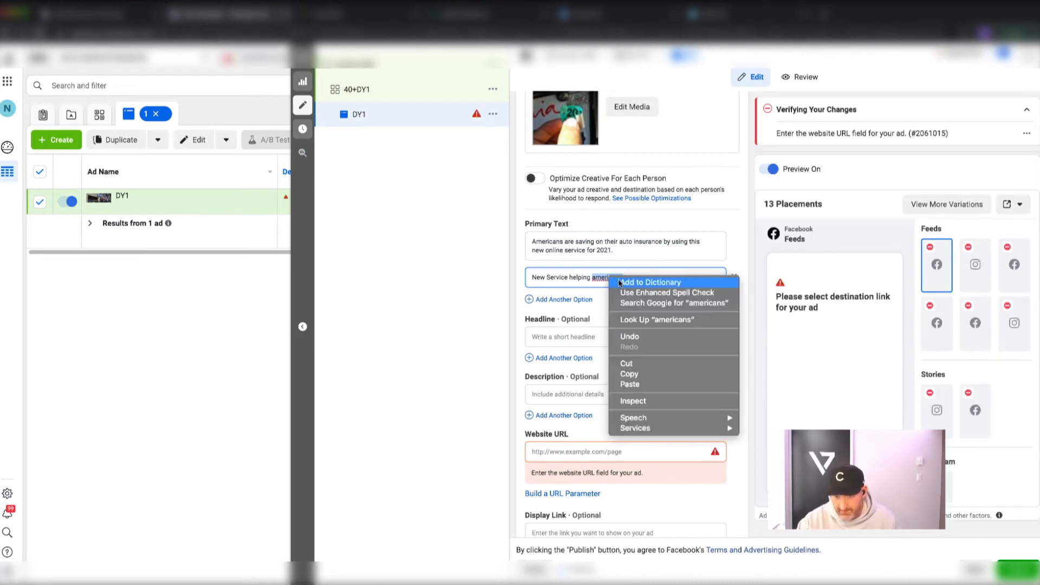
left_click(594, 279)
left_click(594, 277)
key("BackSpace")
type("Americans")
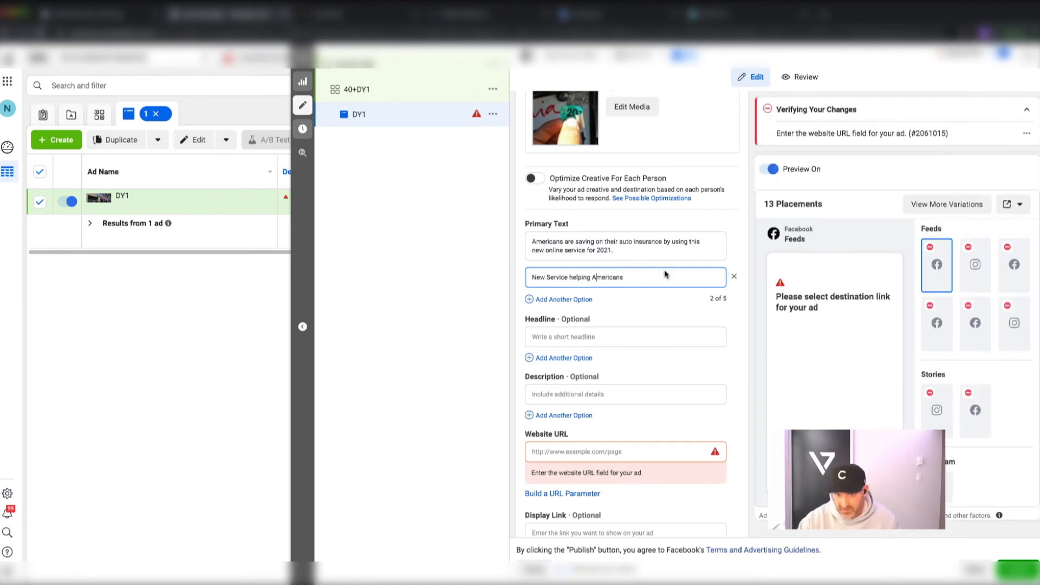
type(" saving on auto ins")
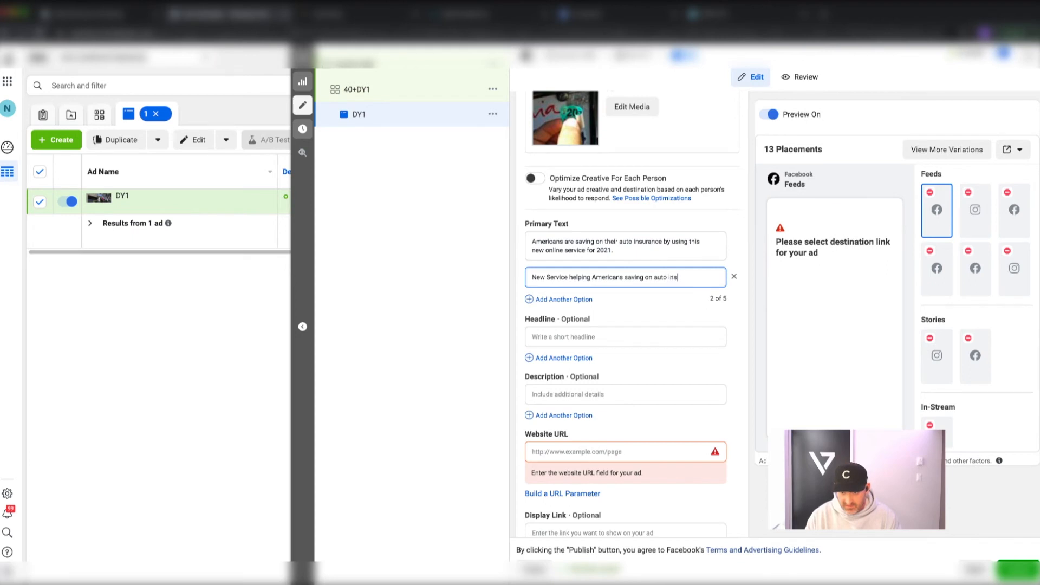
type("urance in ")
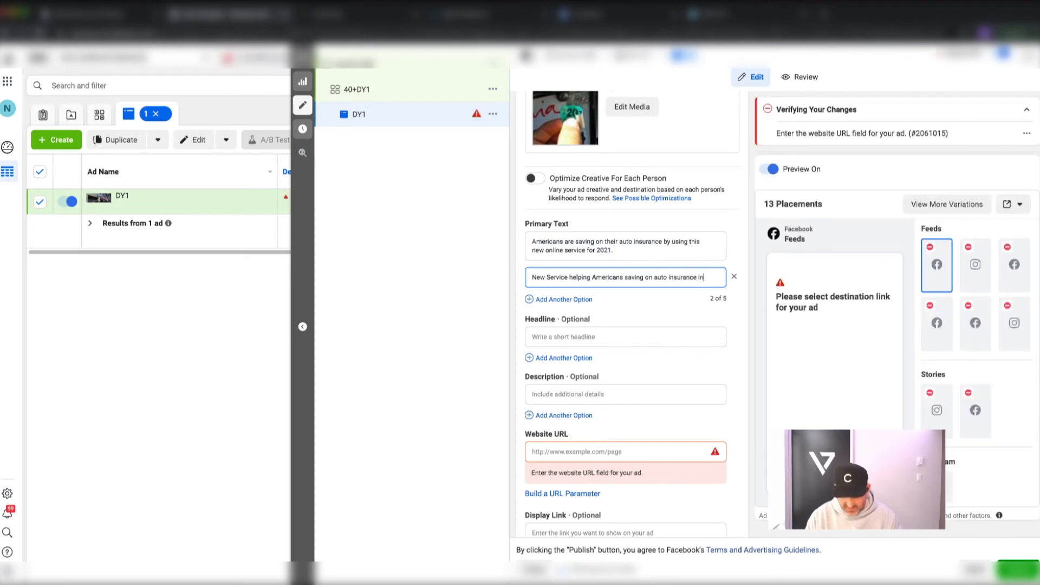
type("2021")
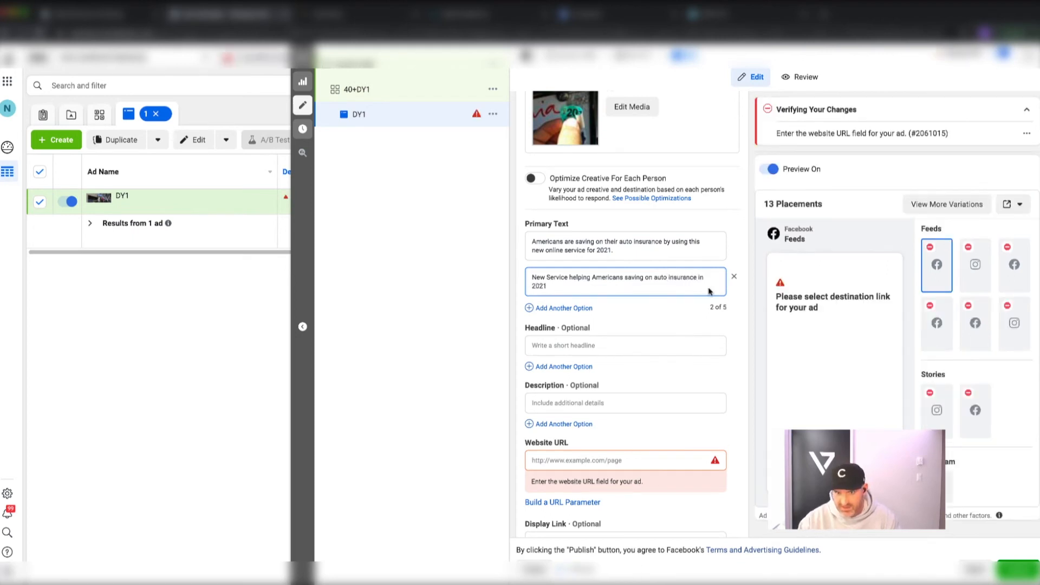
Step: Enter the headline "New Service For Auto Insurance", correcting the spelling of "Insurance"
left_click(592, 345)
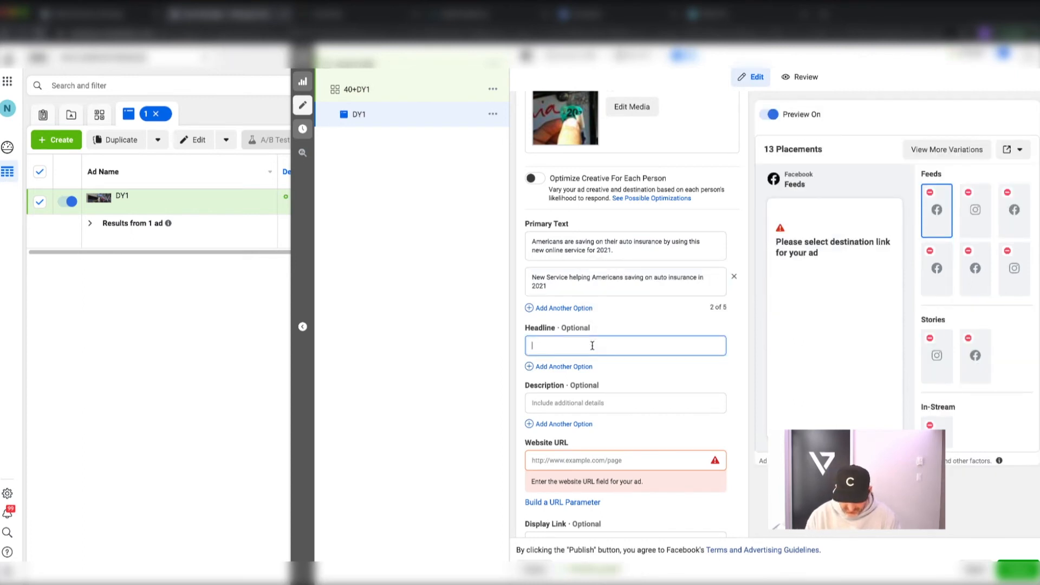
type("rvice")
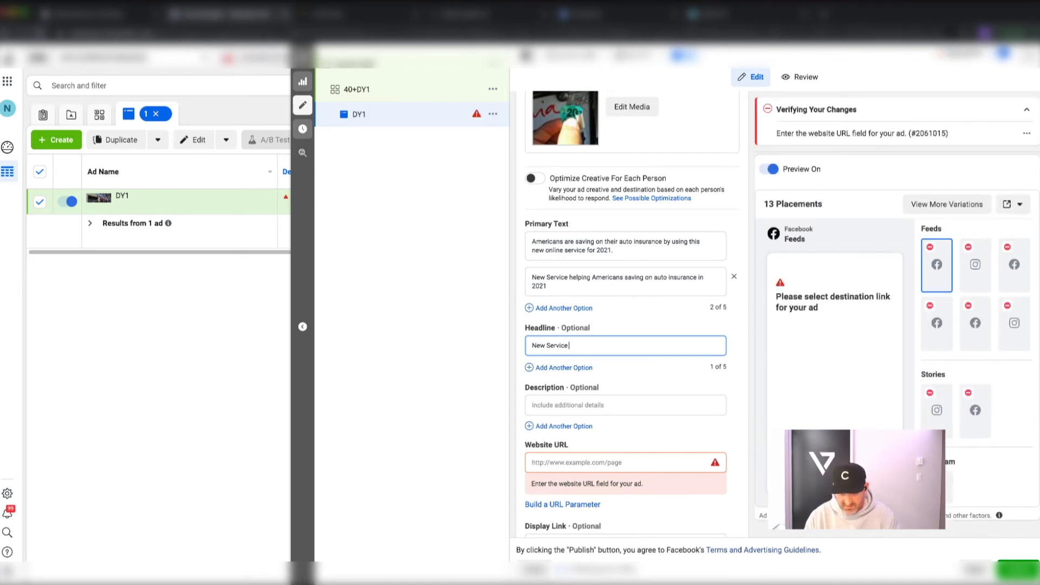
type(" For")
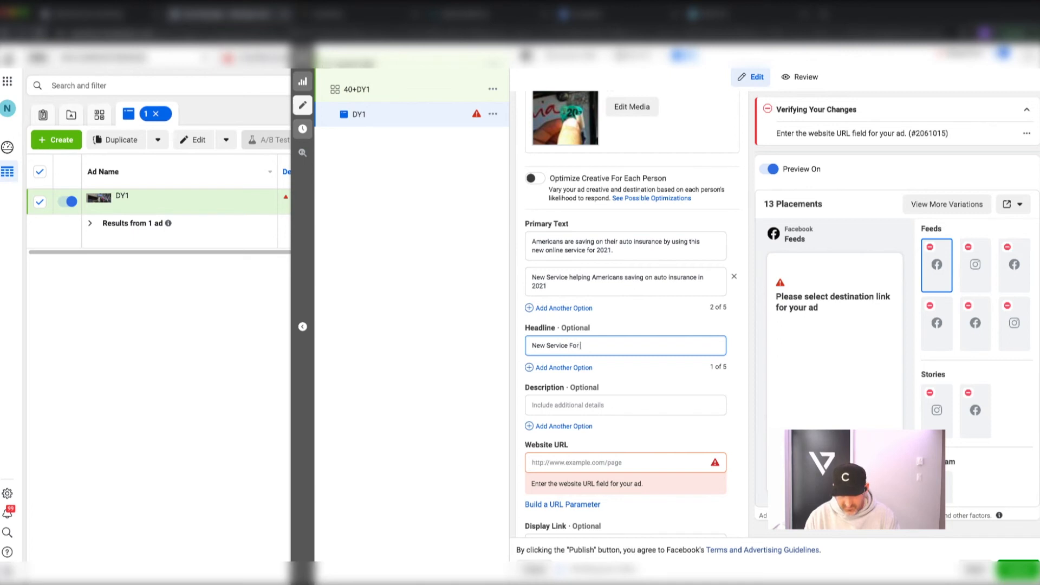
type(" Auto Insurace")
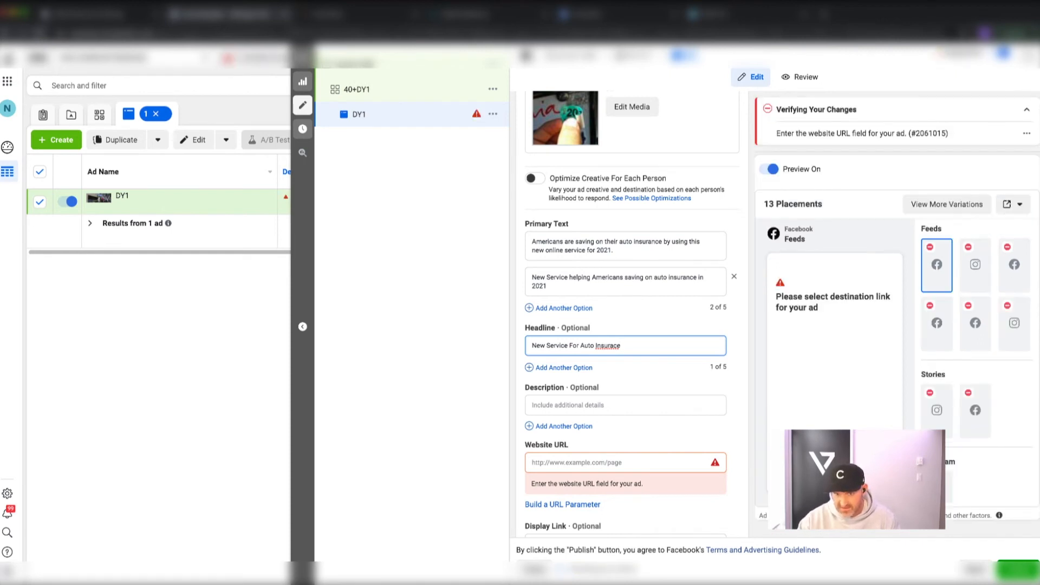
right_click(623, 345)
left_click(671, 350)
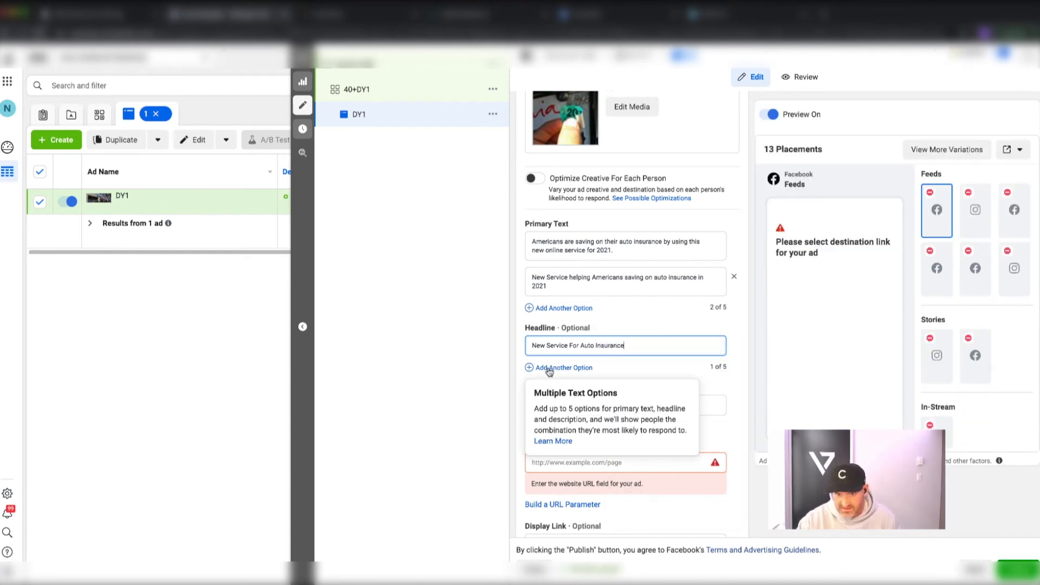
Step: Add a second headline option reading "Enter Zip To Qualify"
left_click(577, 368)
type("Enter Xip")
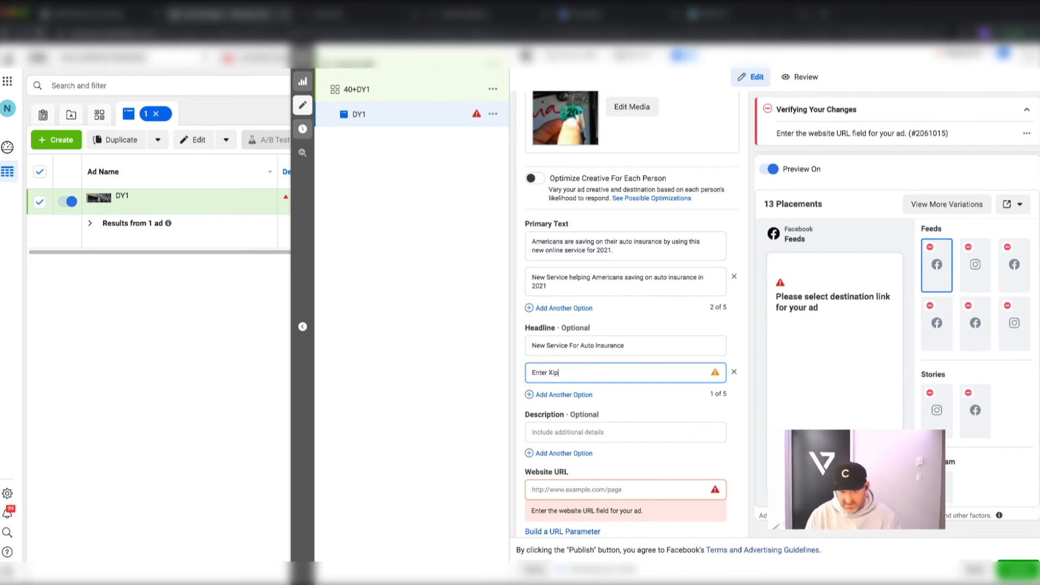
key("BackSpace")
key("BackSpace")
key("BackSpace")
type("Zip")
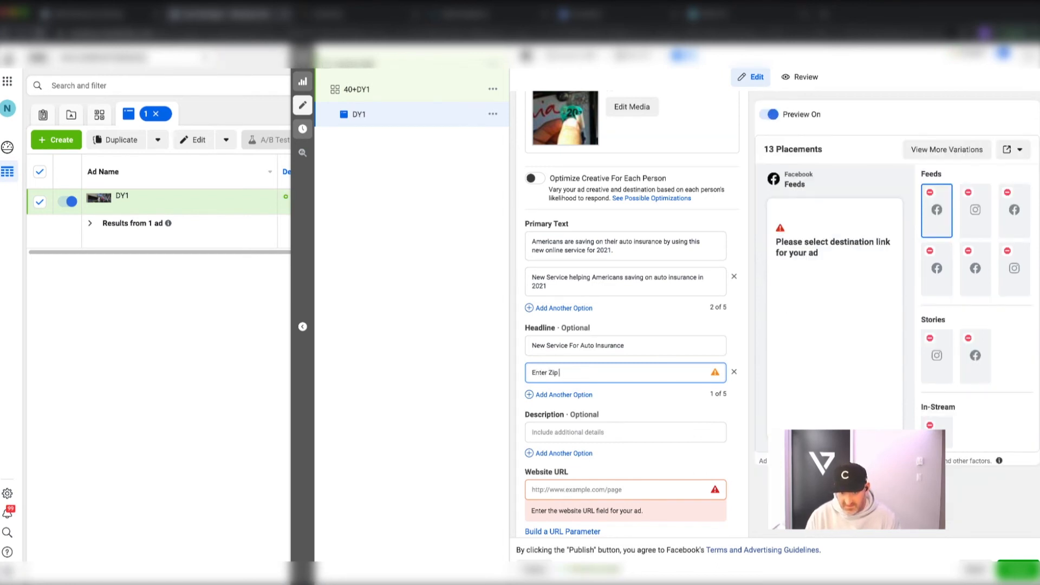
type(" To Qualify")
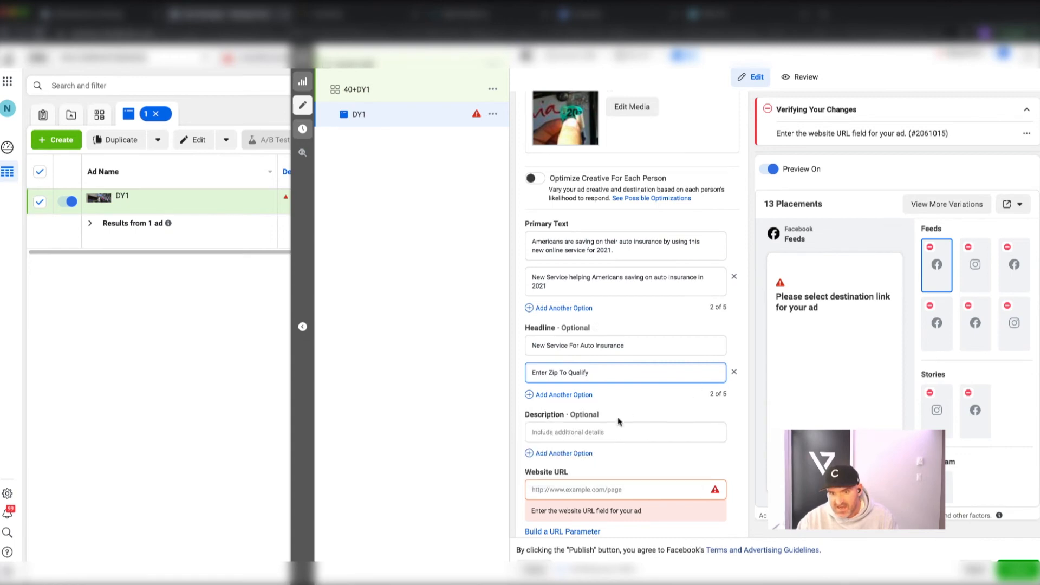
Step: Enter the ad description "2021 auto insurance"
left_click(596, 432)
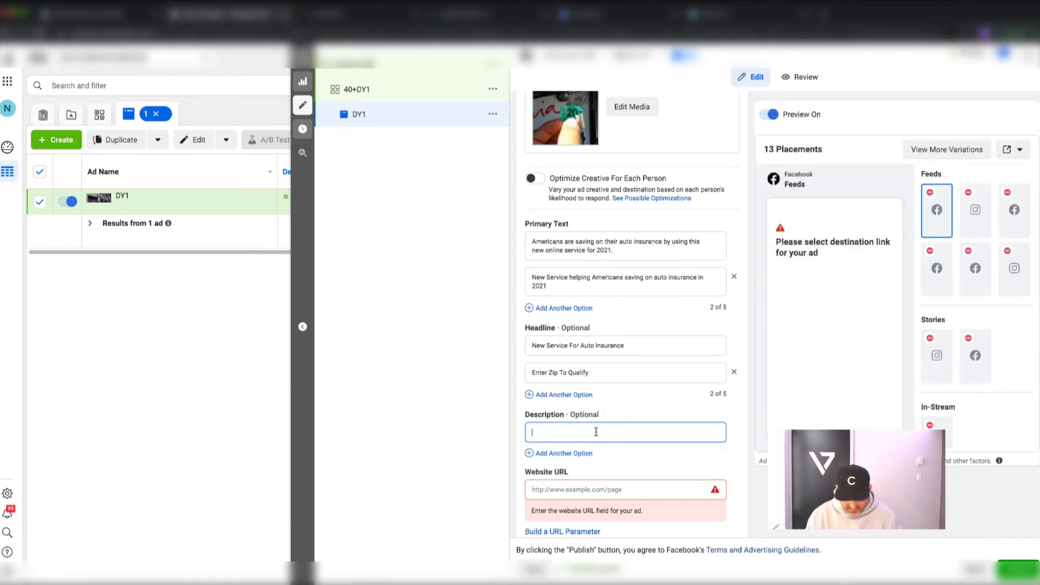
type("2021 auto lun")
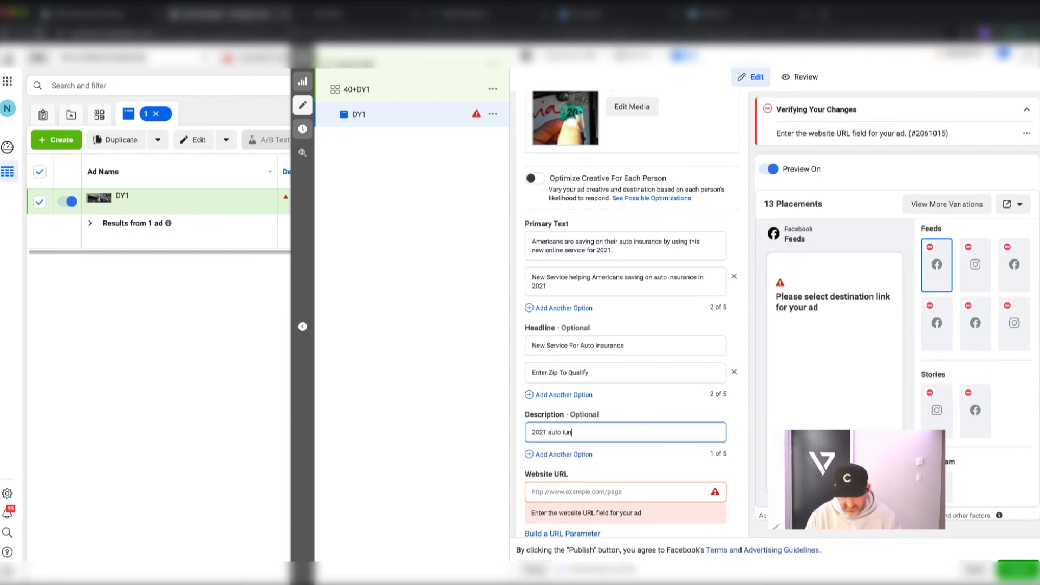
key("BackSpace")
key("BackSpace")
key("BackSpace")
type("insurance")
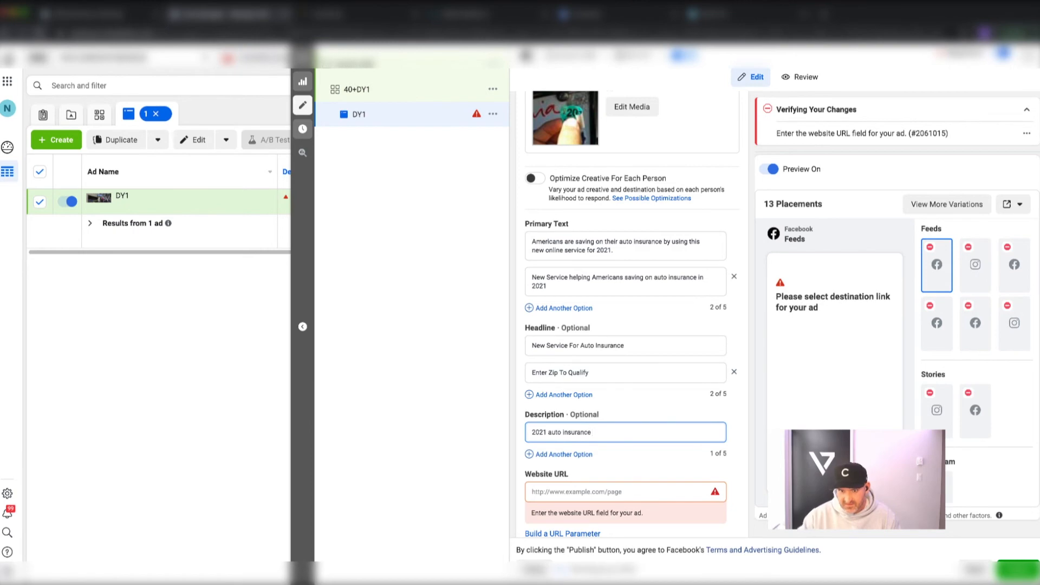
left_click(777, 13)
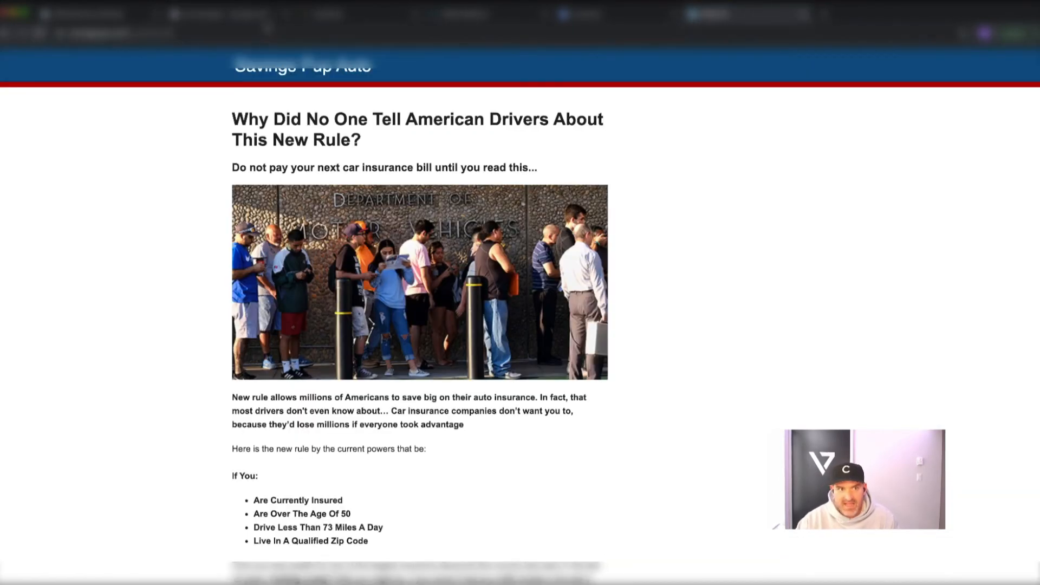
left_click(262, 35)
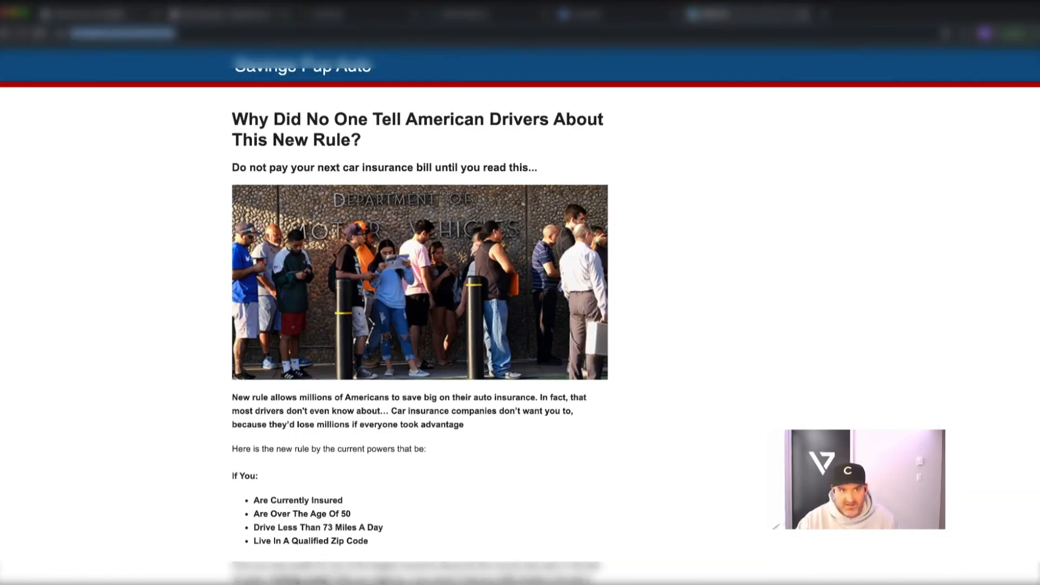
left_click(108, 16)
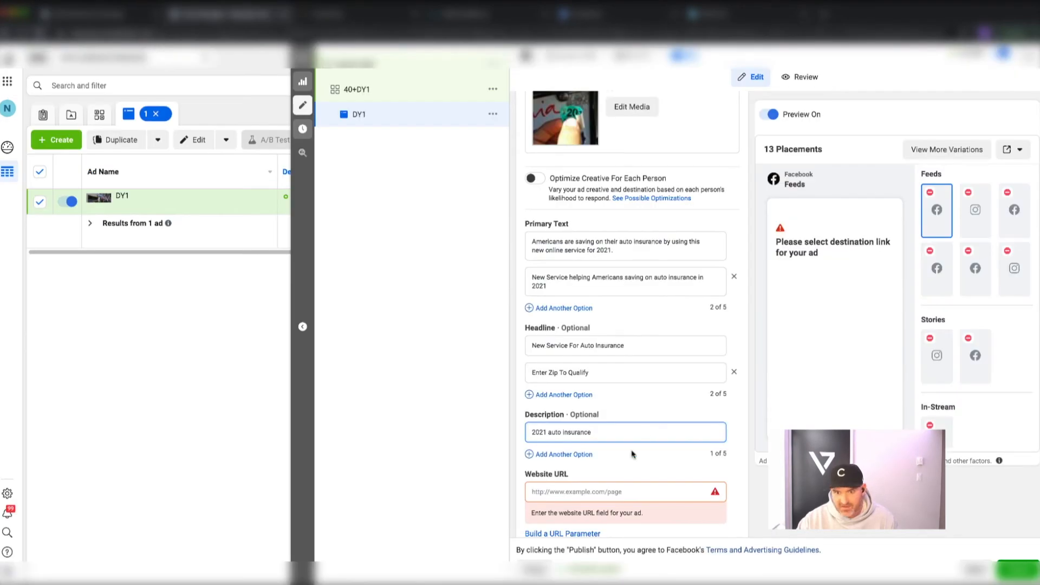
left_click(604, 490)
type("https://savingspup.com/new/ai1.html")
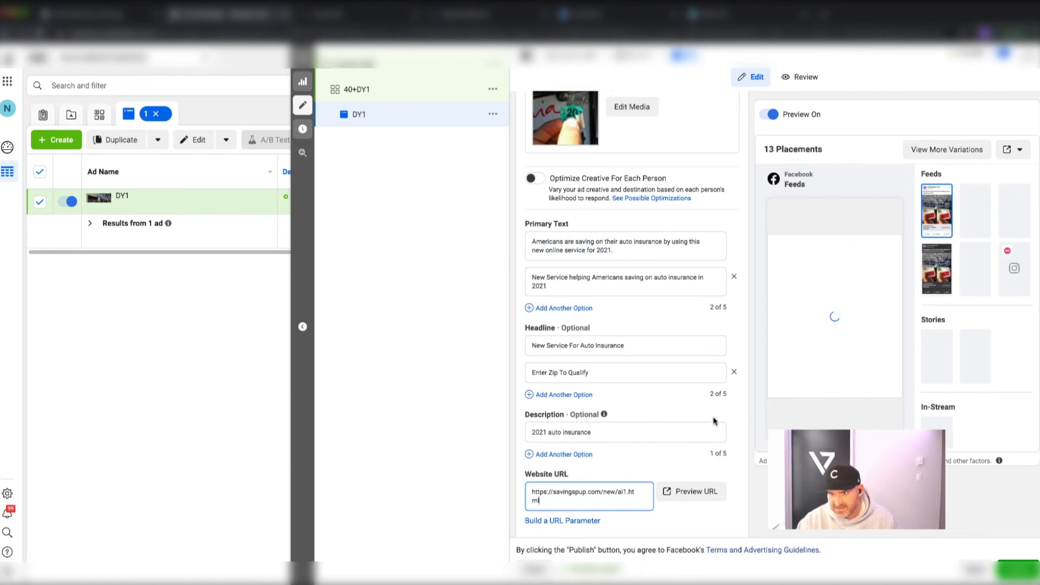
Step: Add a second call-to-action option to the ad and change the first one to Apply Now
scroll(715, 420, "down", 2)
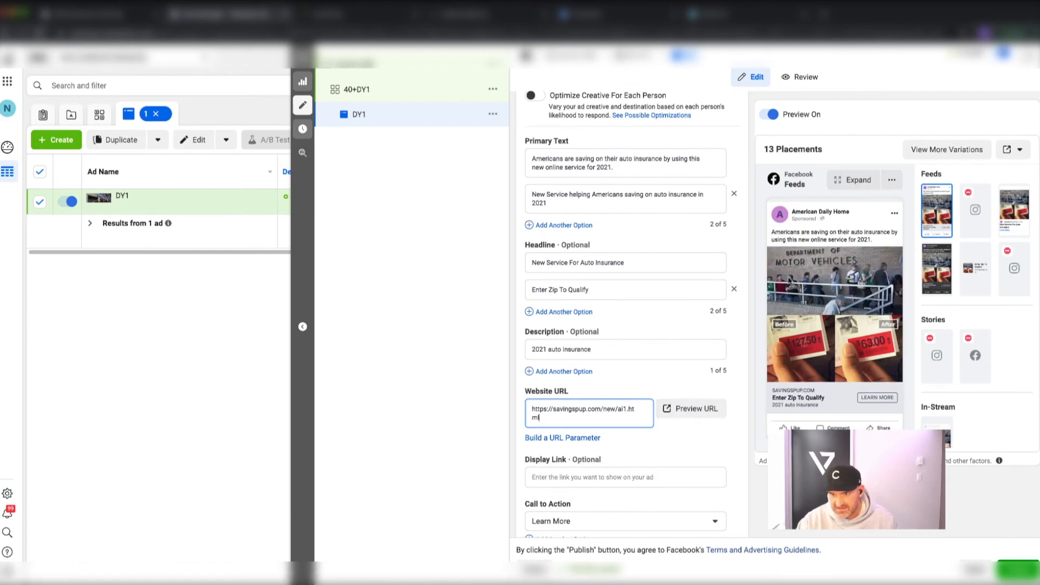
scroll(715, 500, "down", 1)
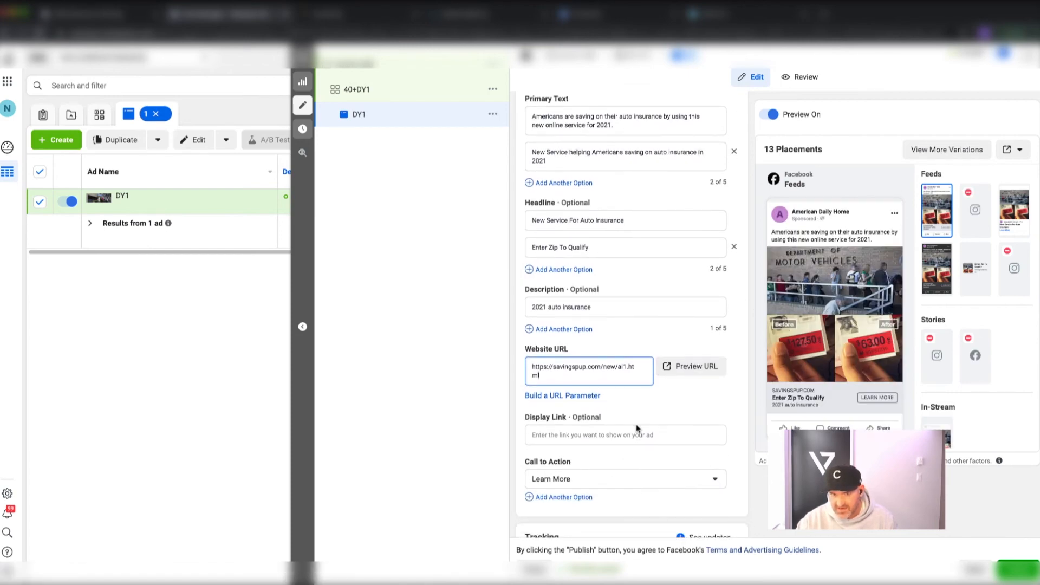
left_click(626, 479)
left_click(738, 482)
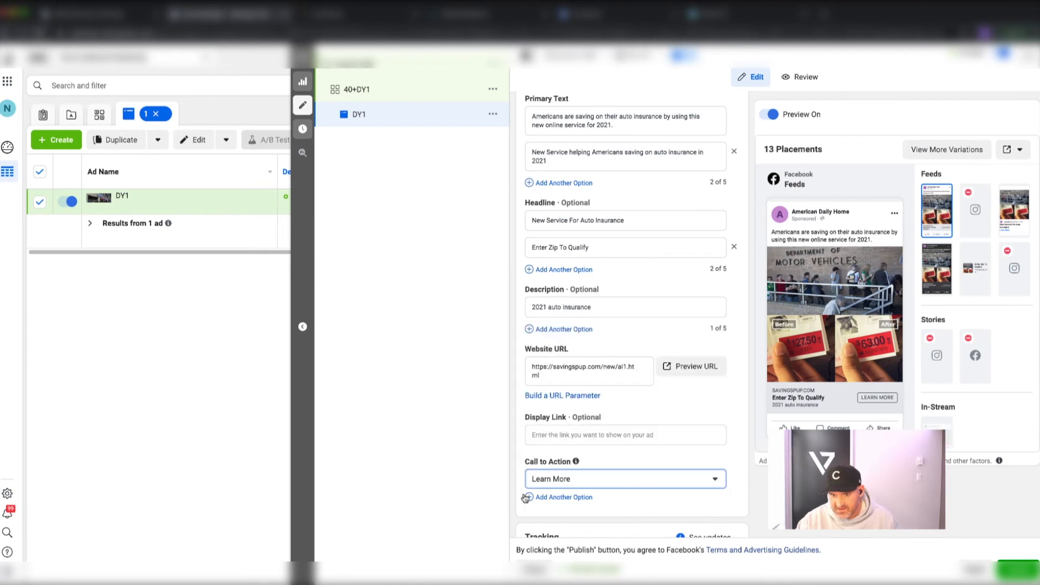
left_click(563, 497)
scroll(670, 498, "down", 2)
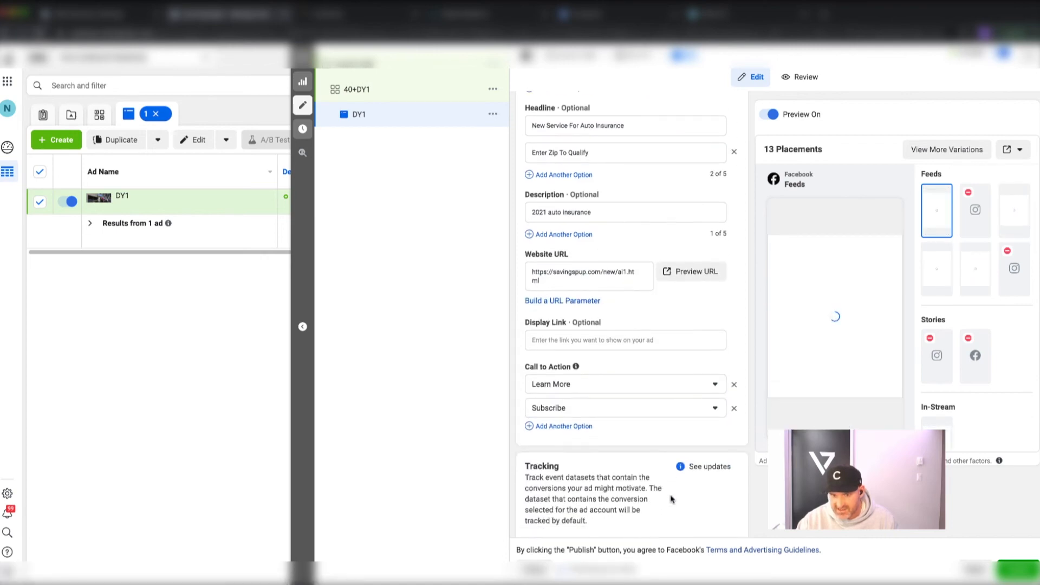
left_click(684, 383)
scroll(601, 428, "up", 3)
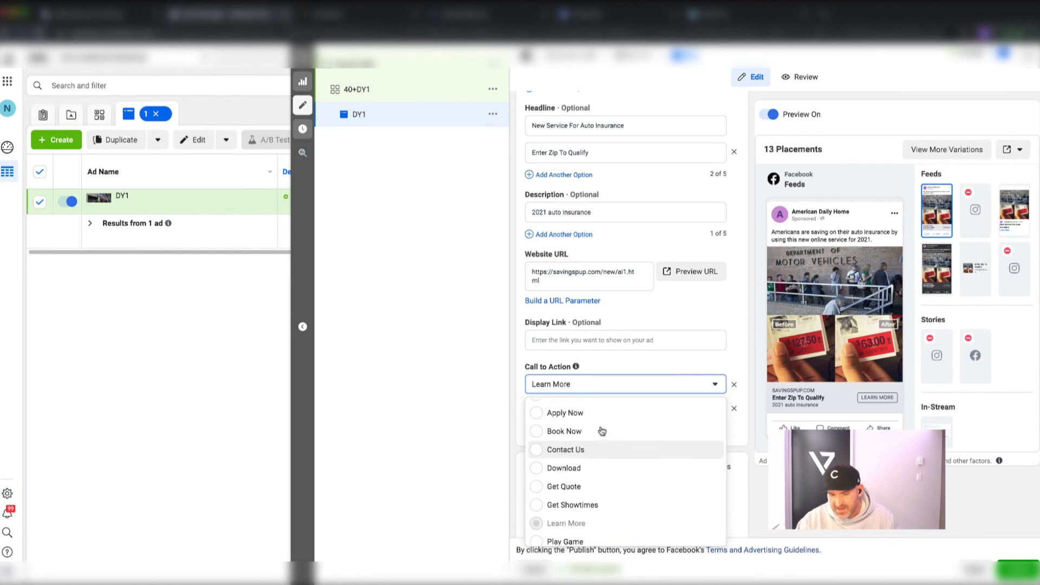
left_click(542, 418)
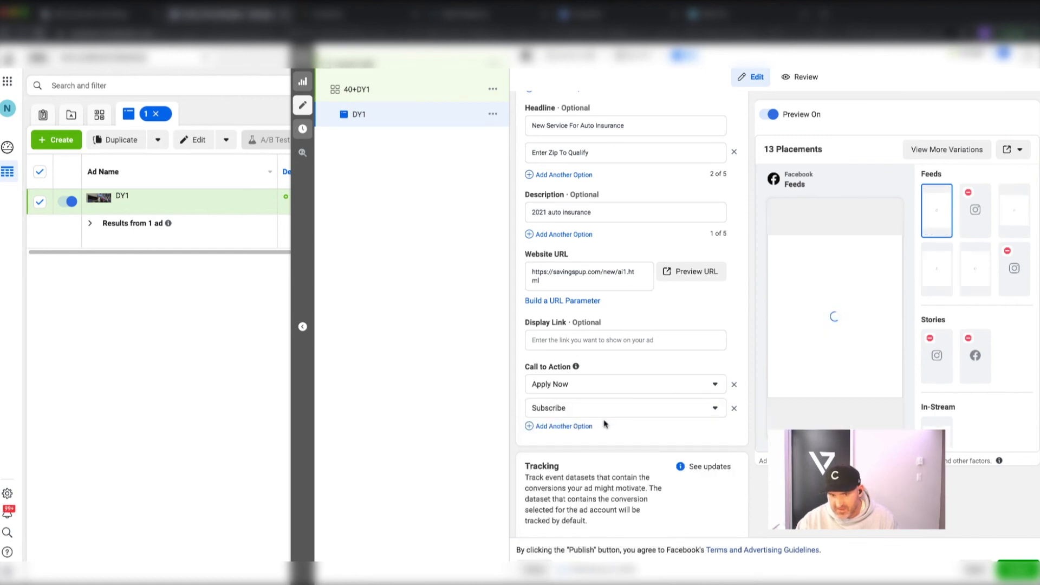
Step: Set the second call-to-action option to Sign Up, keeping only two options
left_click(599, 416)
scroll(599, 450, "down", 4)
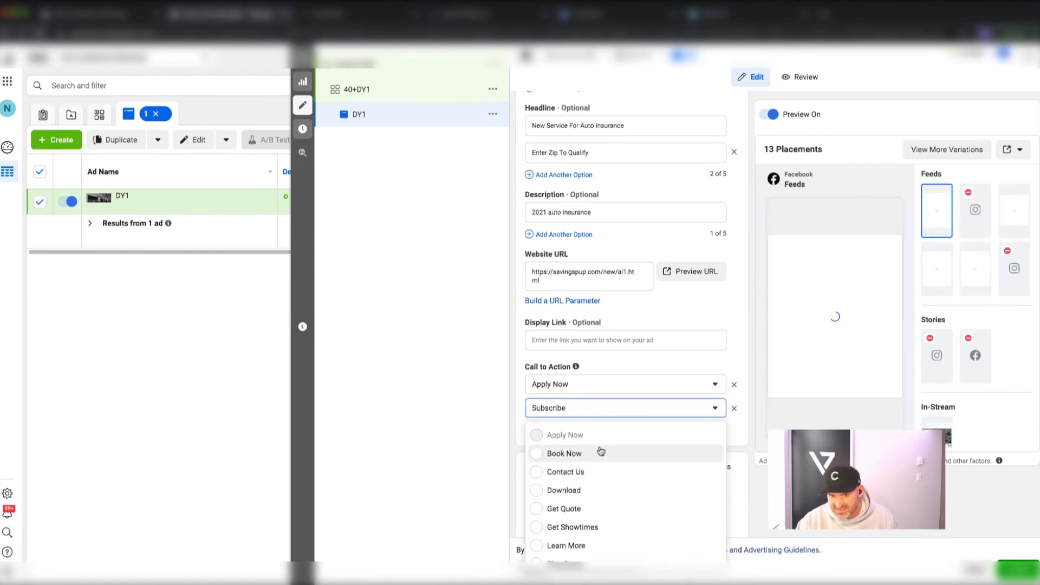
scroll(623, 465, "down", 2)
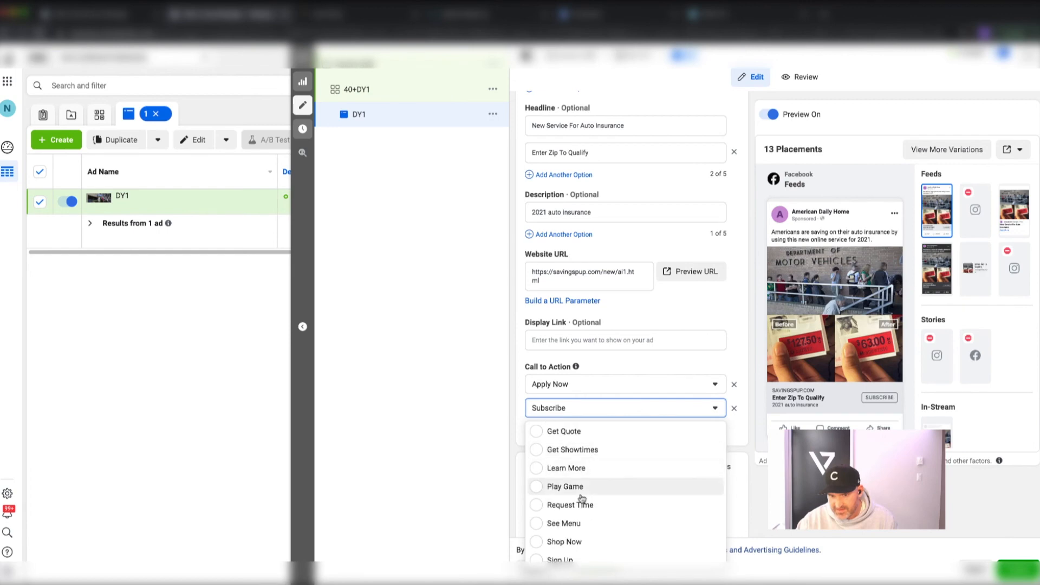
left_click(560, 558)
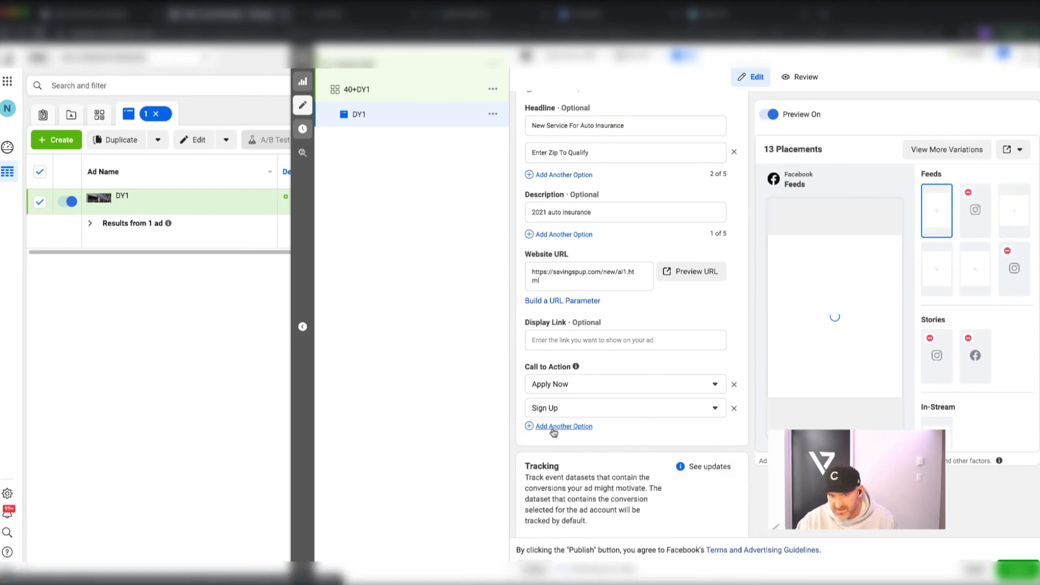
left_click(550, 425)
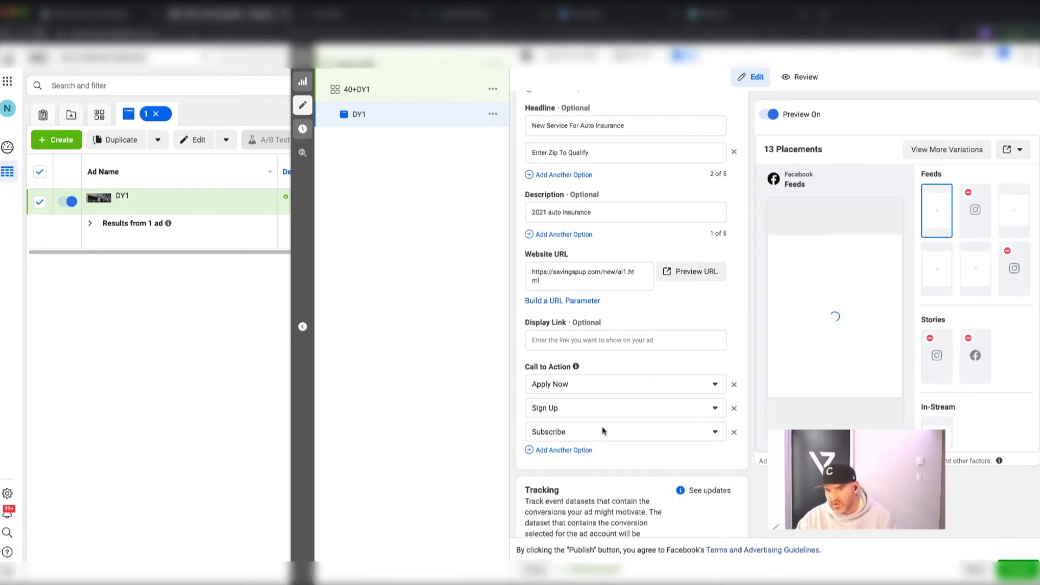
left_click(734, 433)
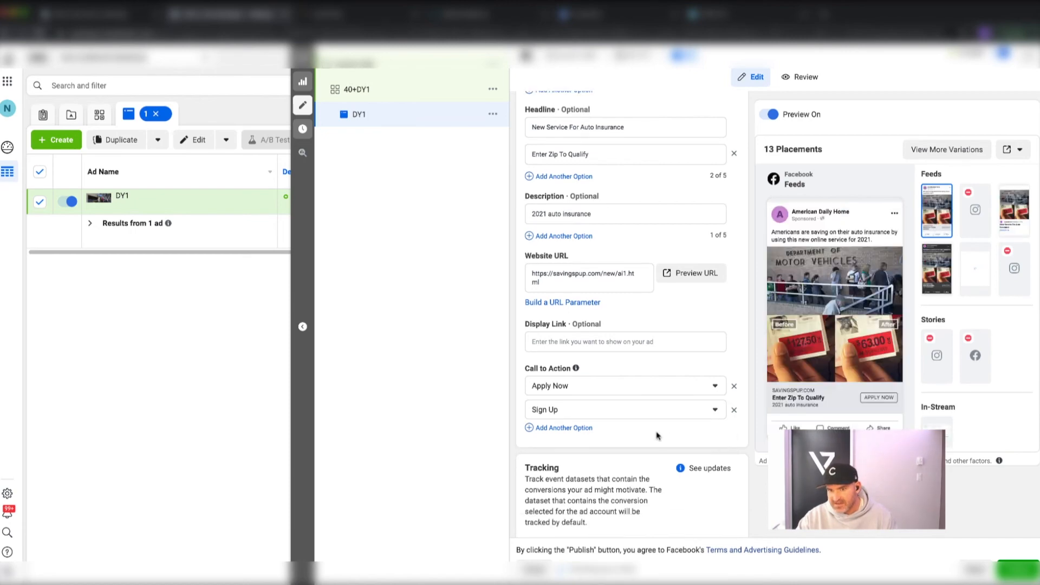
Step: Return to the ads table and look through the By Action breakdown options for DY1
scroll(651, 456, "down", 6)
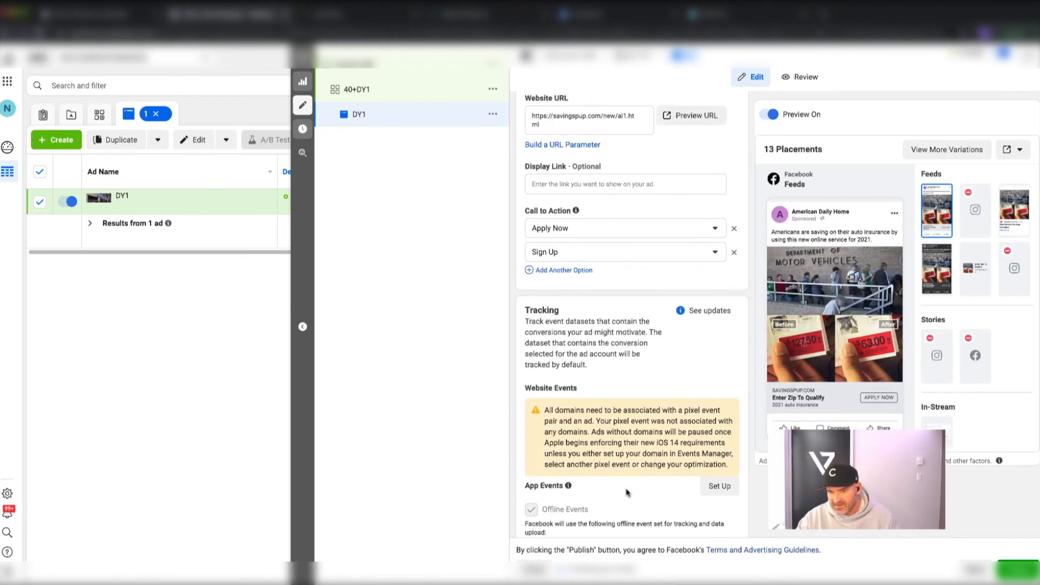
scroll(645, 490, "up", 7)
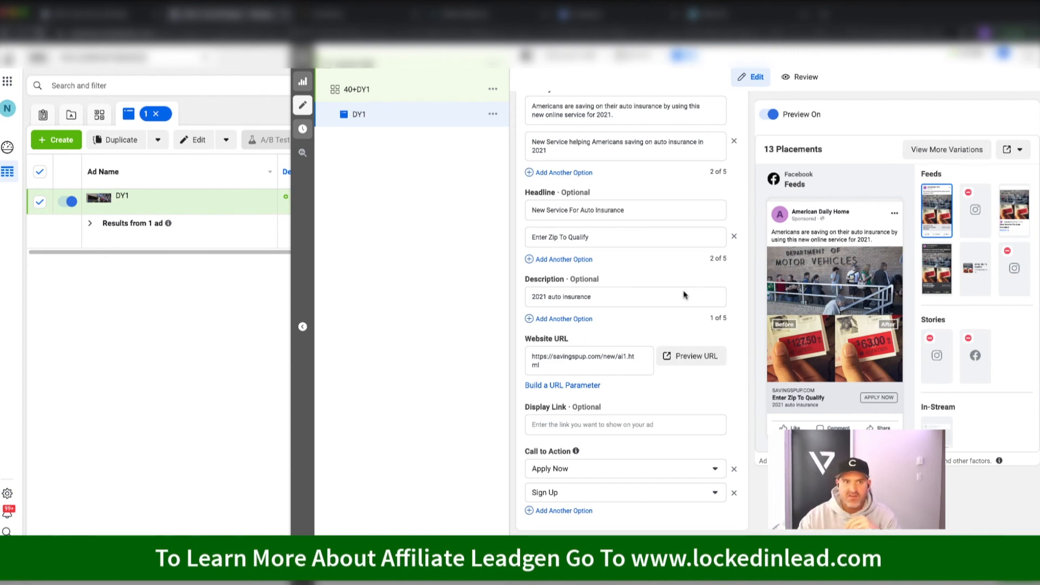
left_click(302, 80)
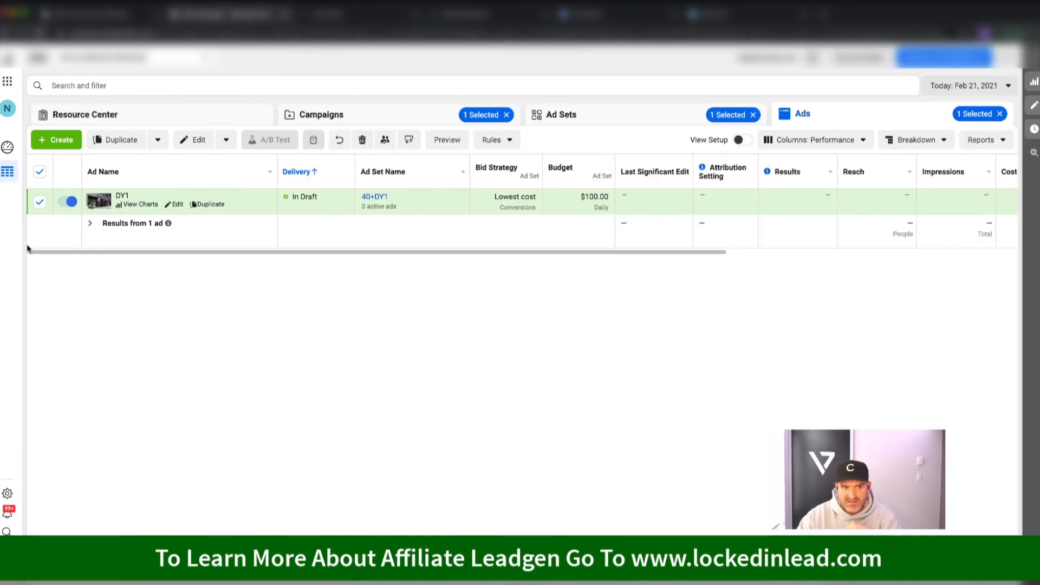
left_click(932, 141)
mouse_move(906, 209)
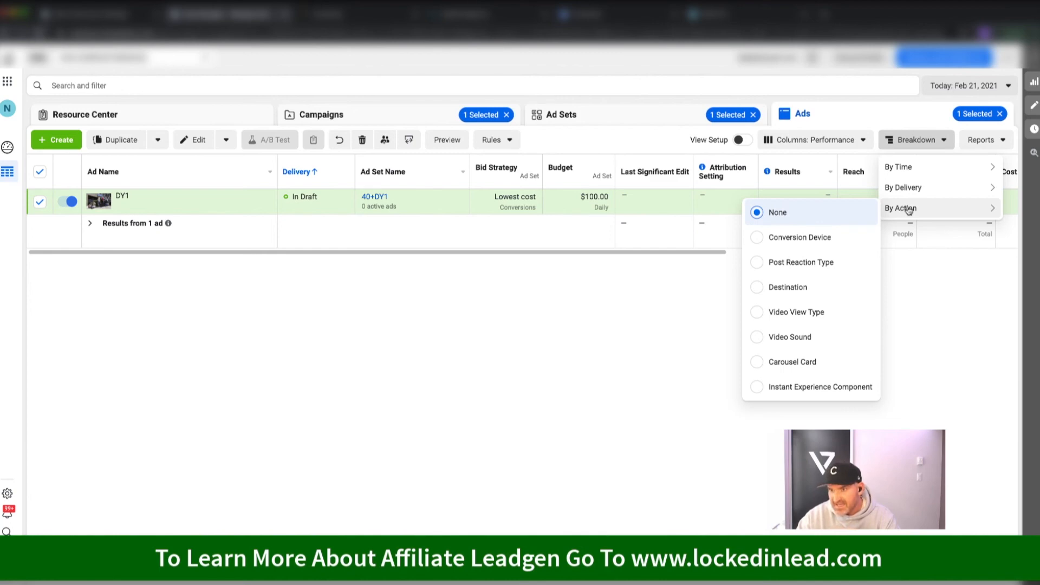
left_click(945, 275)
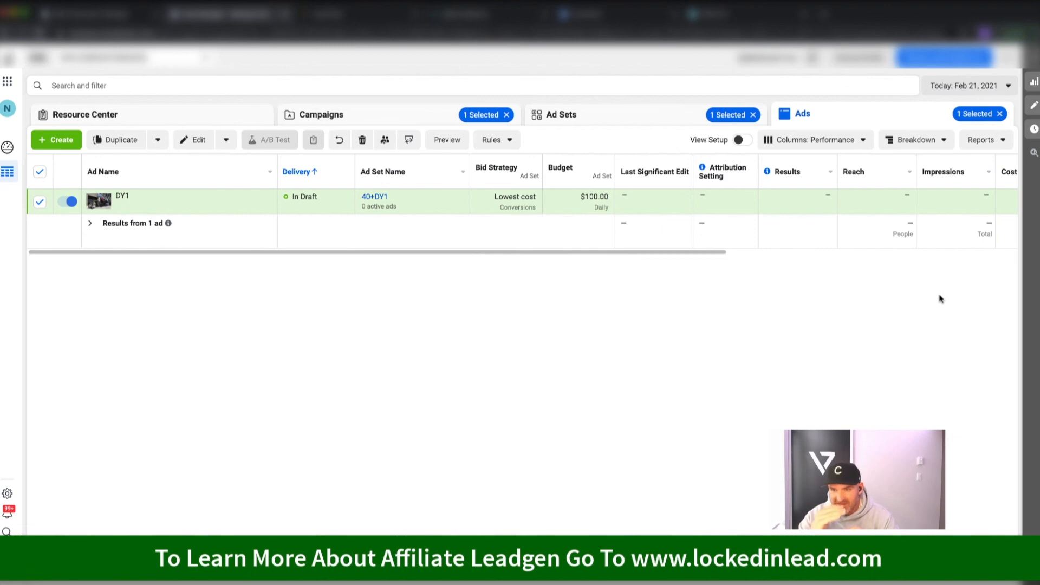
Step: Reopen the DY1 ad for editing and remove the 987 × 987, 480 × 480 and 720 × 720 images, keeping only the 1300 × 1300 one
left_click(1033, 105)
scroll(745, 380, "down", 5)
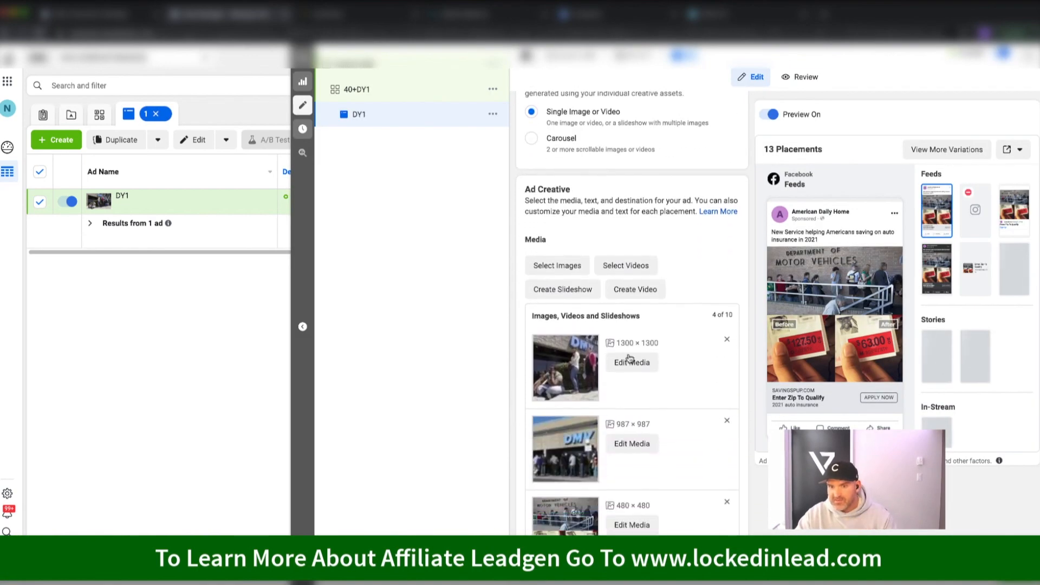
scroll(674, 414, "down", 1)
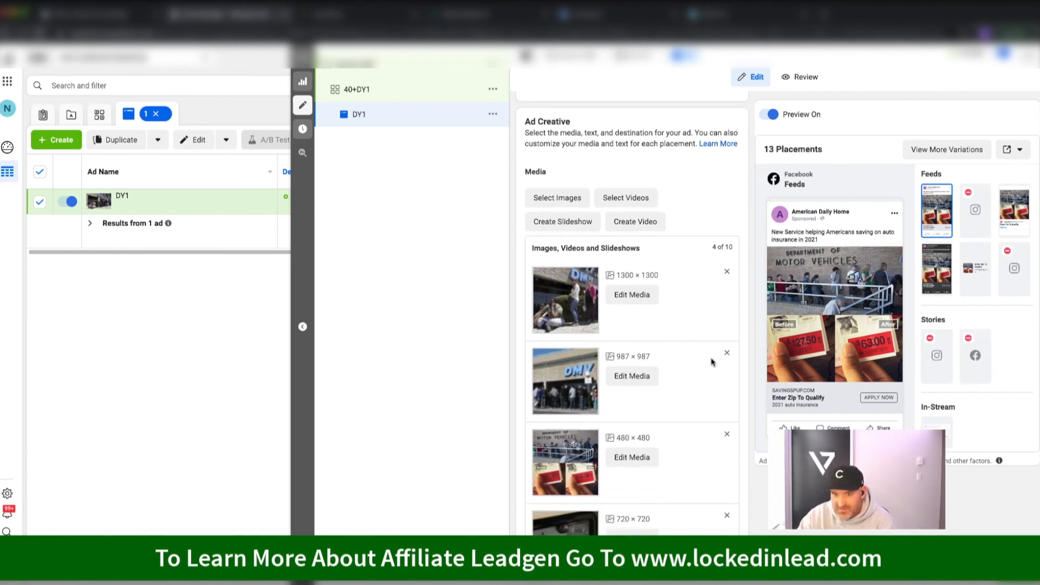
left_click(726, 355)
left_click(727, 355)
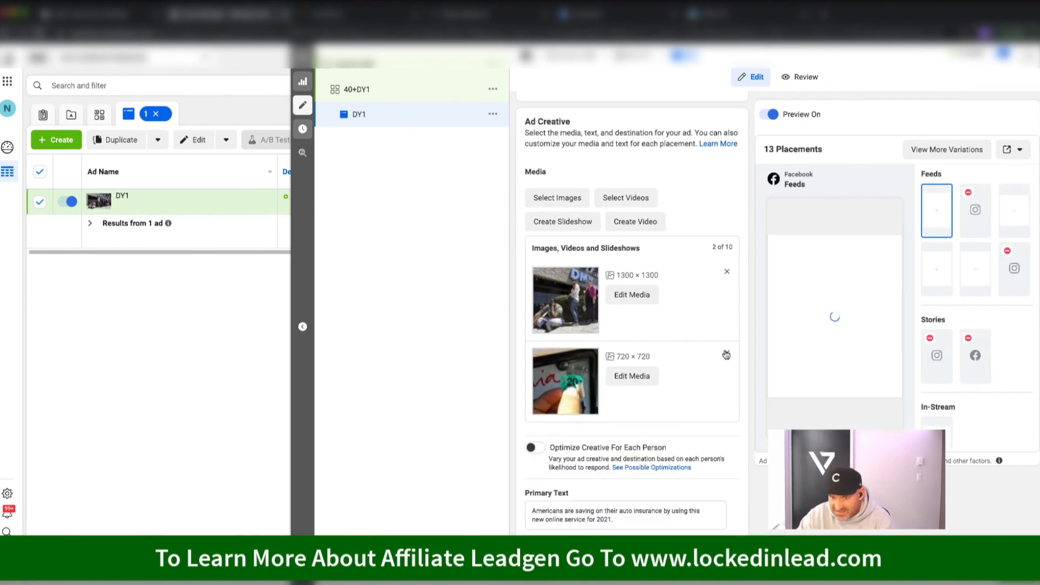
left_click(726, 354)
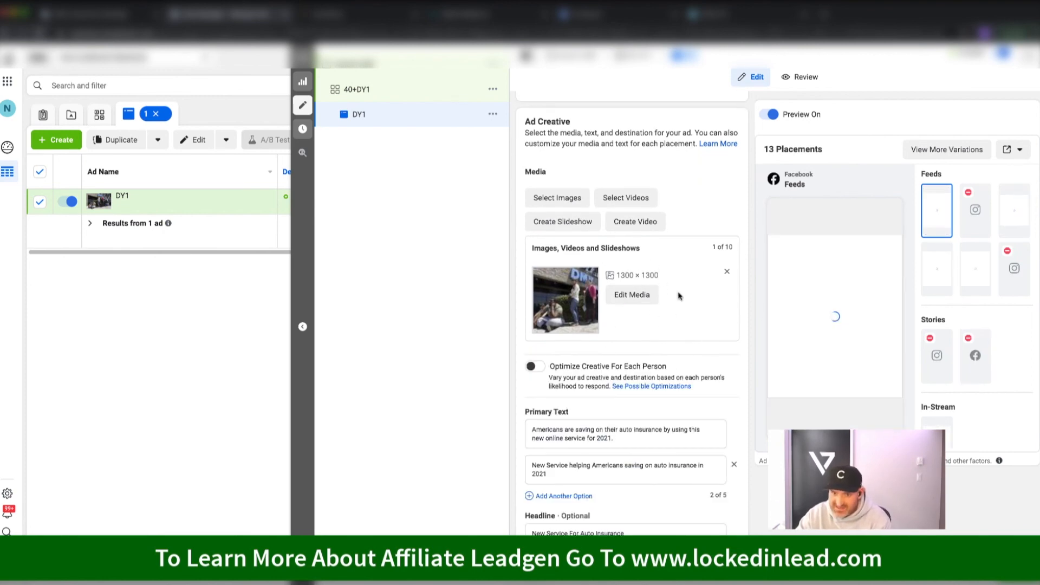
Step: Remove the second primary text option and the "Enter Zip To Qualify" headline from the ad
scroll(678, 295, "down", 1)
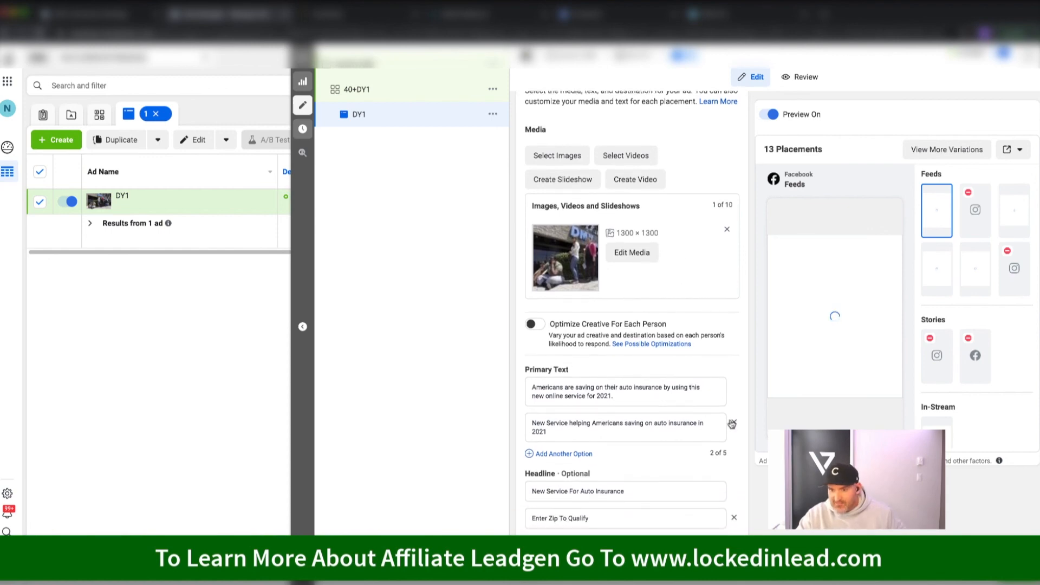
left_click(733, 424)
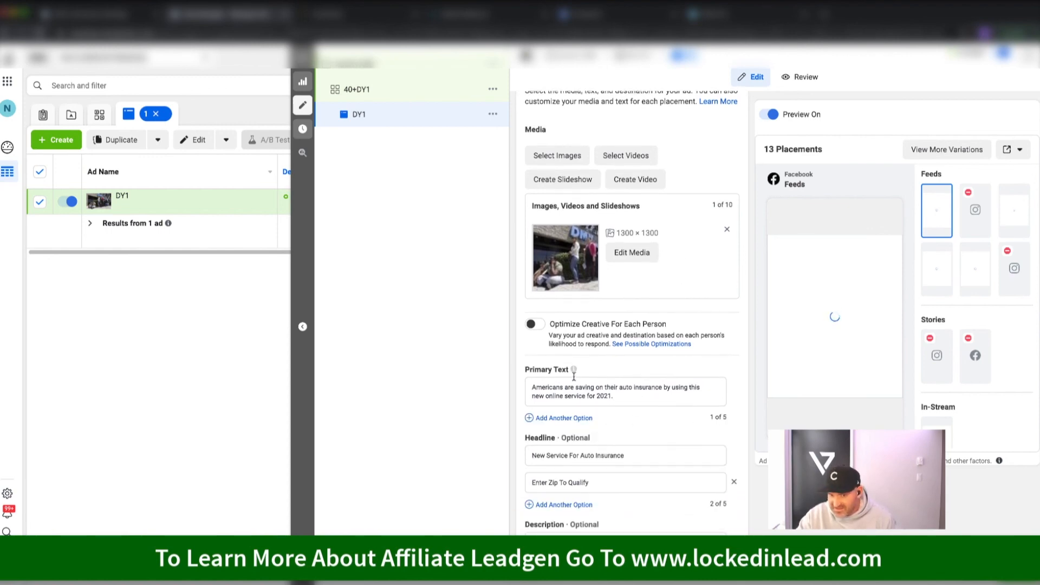
left_click(734, 481)
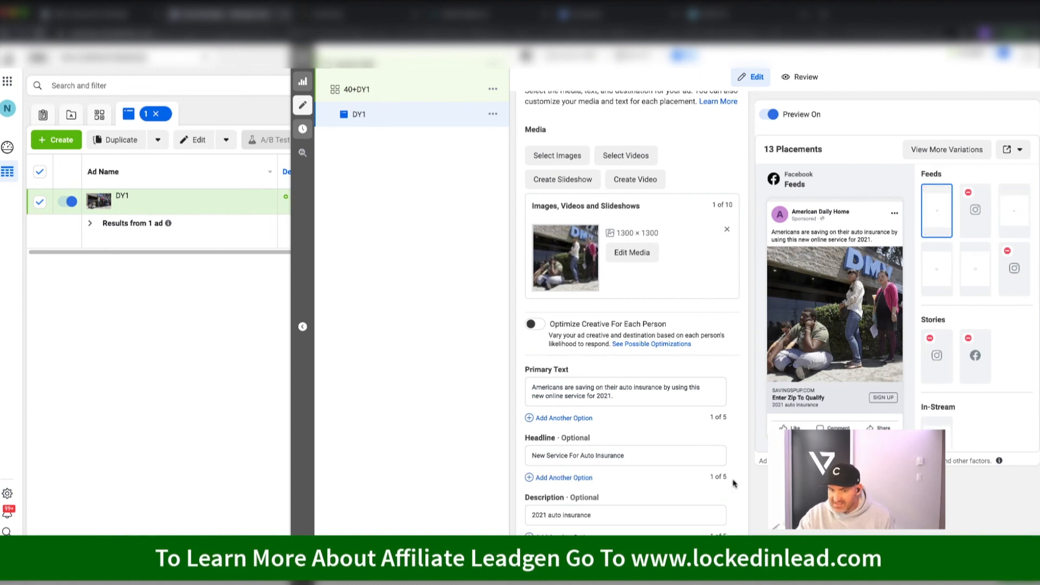
Step: Review the ad's remaining primary text, headline, description, website URL and call-to-action options
scroll(605, 455, "down", 2)
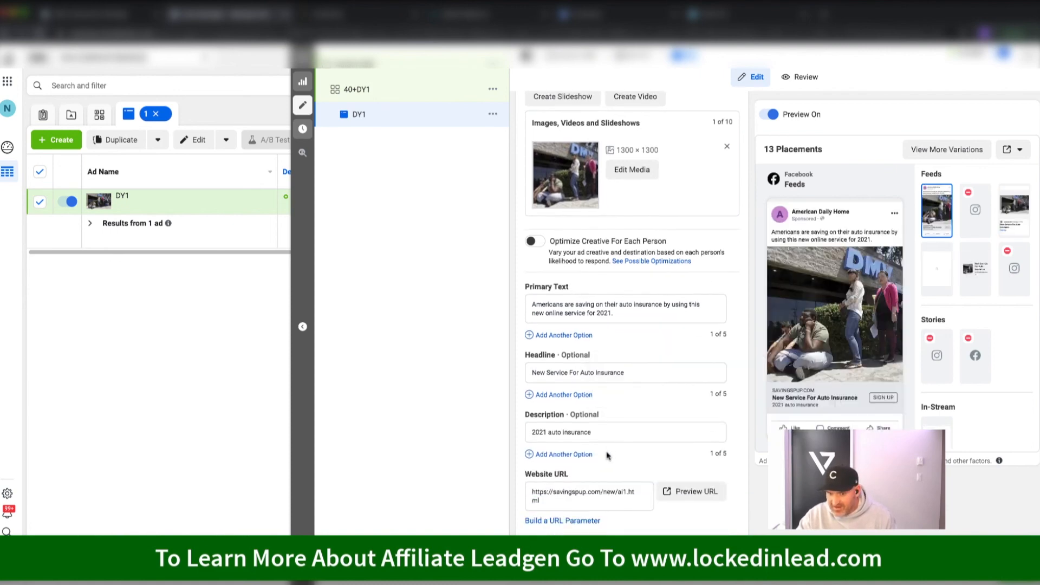
scroll(614, 460, "down", 4)
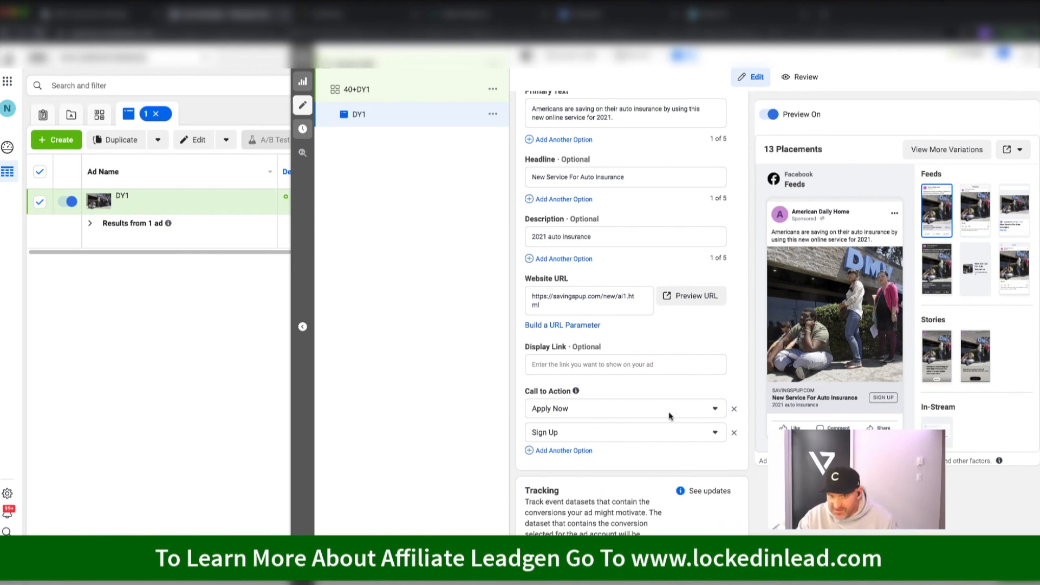
scroll(669, 417, "up", 1)
scroll(669, 417, "up", 3)
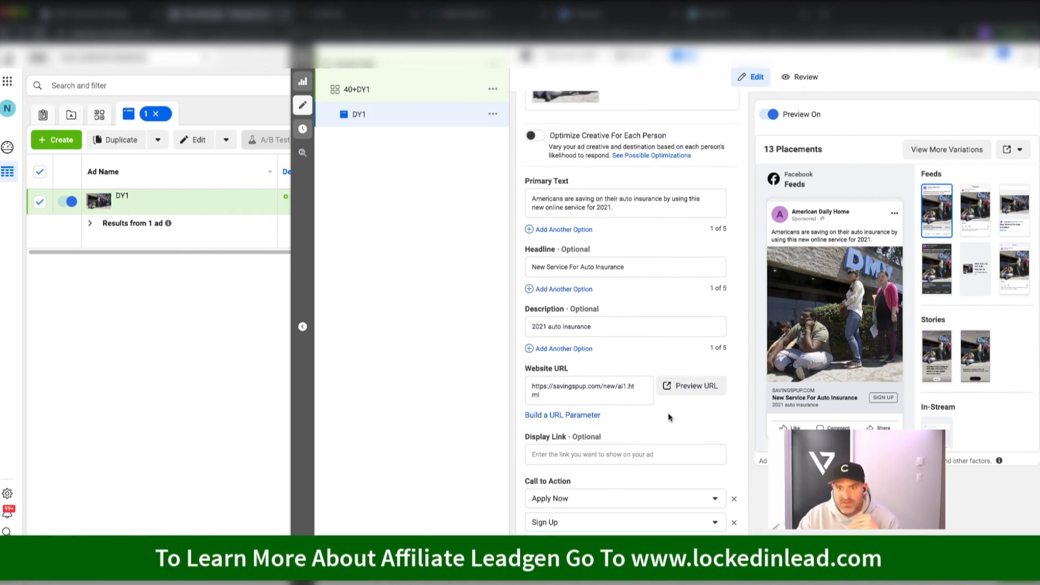
scroll(669, 417, "up", 2)
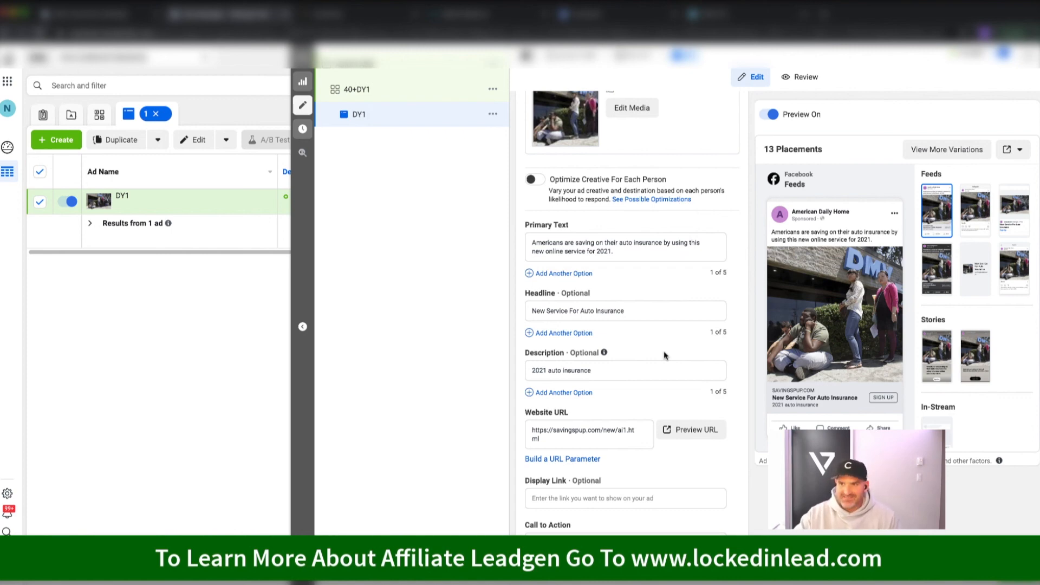
scroll(678, 309, "up", 2)
scroll(678, 309, "up", 1)
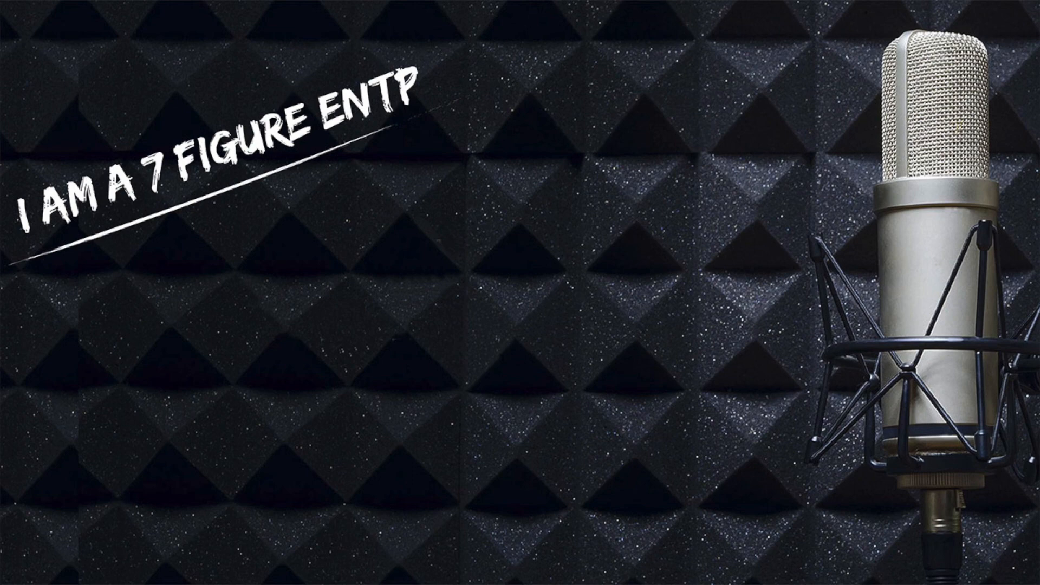